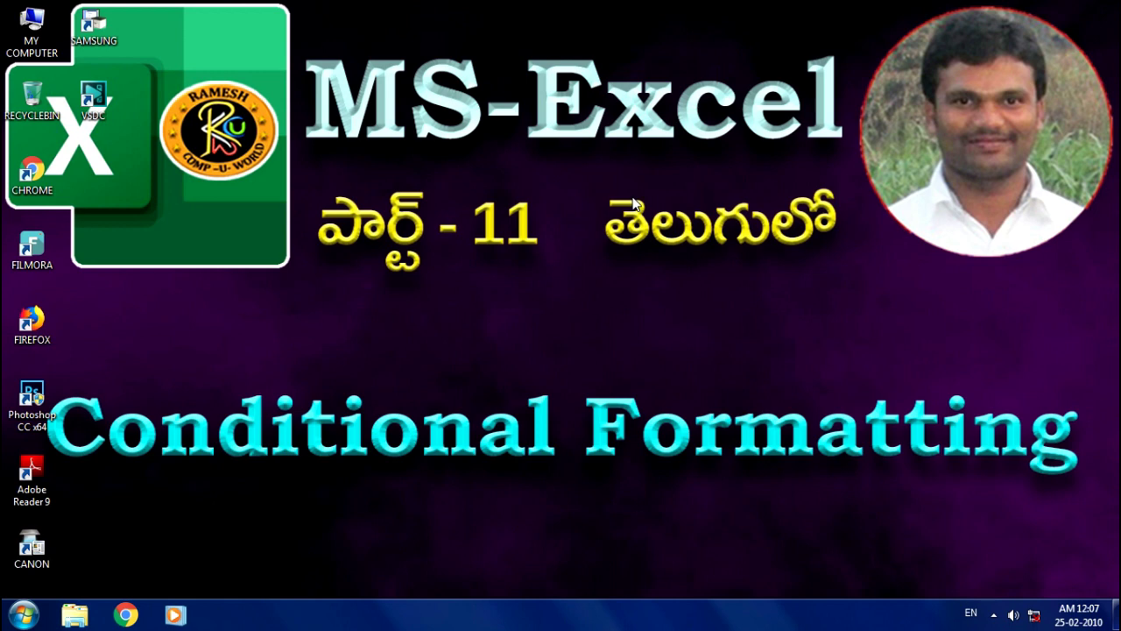
Launch Excel 2013 from the Microsoft Office 2013 folder in the Start menu's program list.
click(16, 623)
click(73, 544)
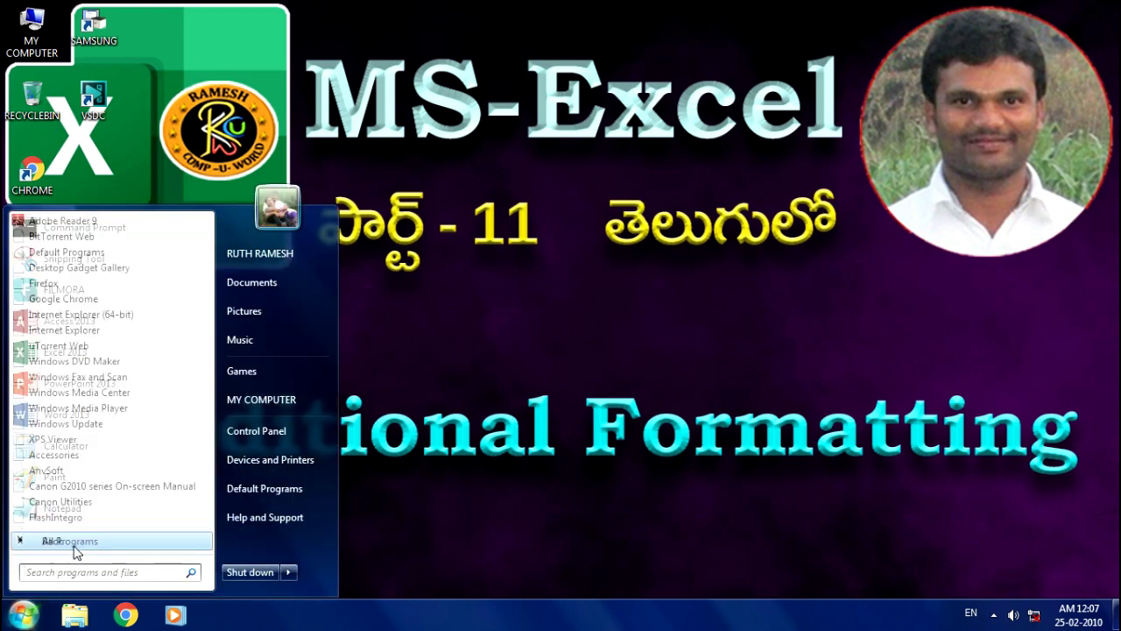
scroll(102, 506, down, 2)
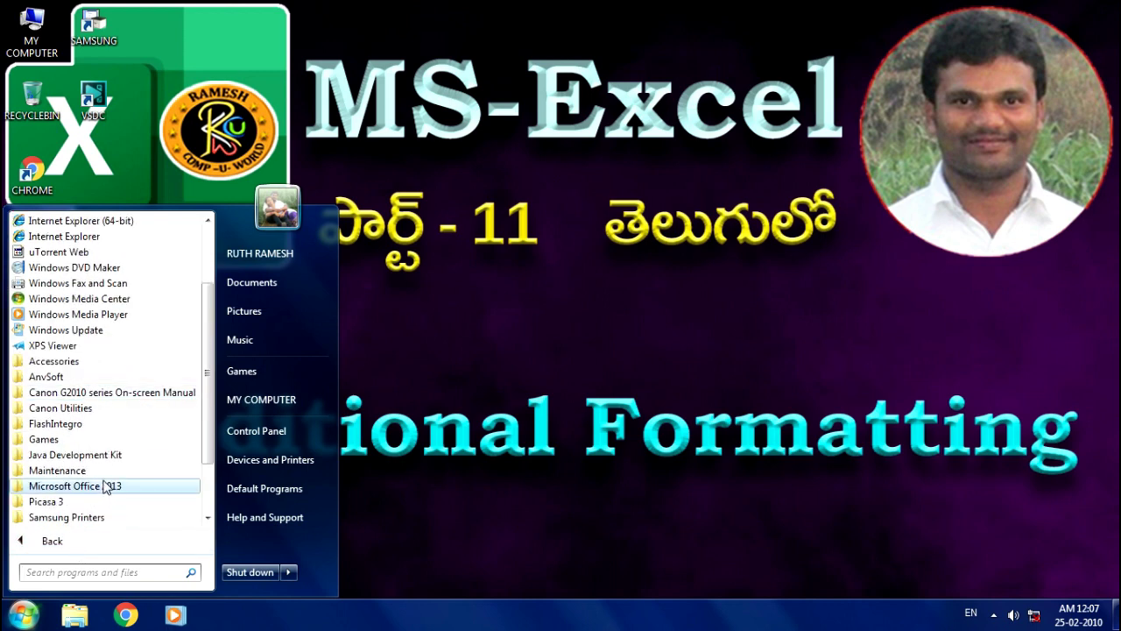
click(104, 487)
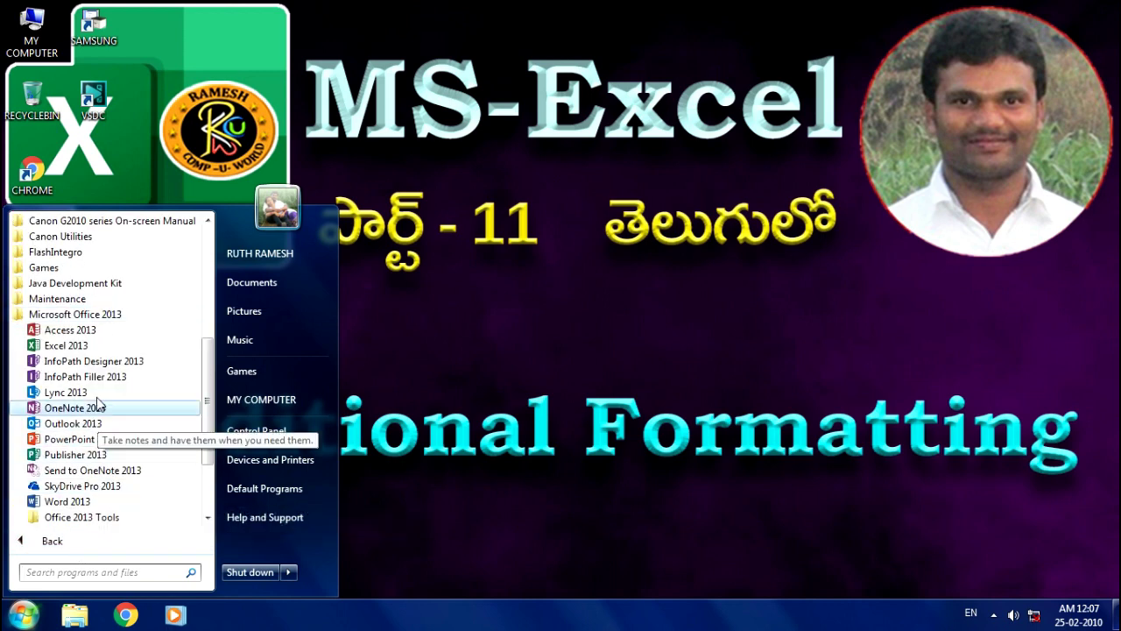
click(68, 350)
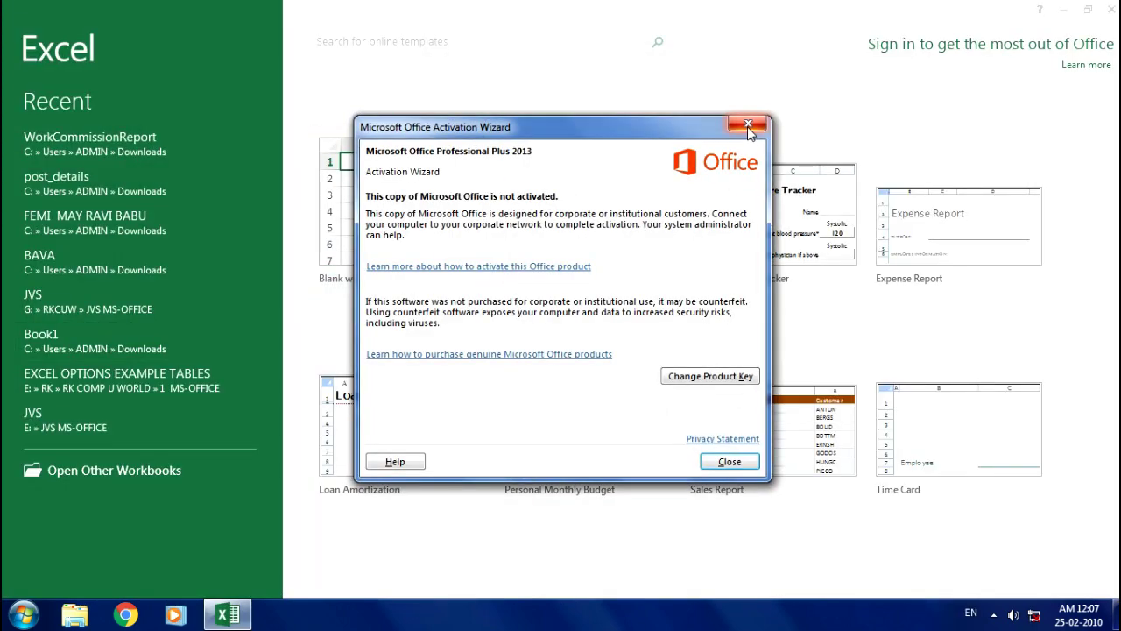
Dismiss the activation notice and start a new blank workbook.
click(744, 130)
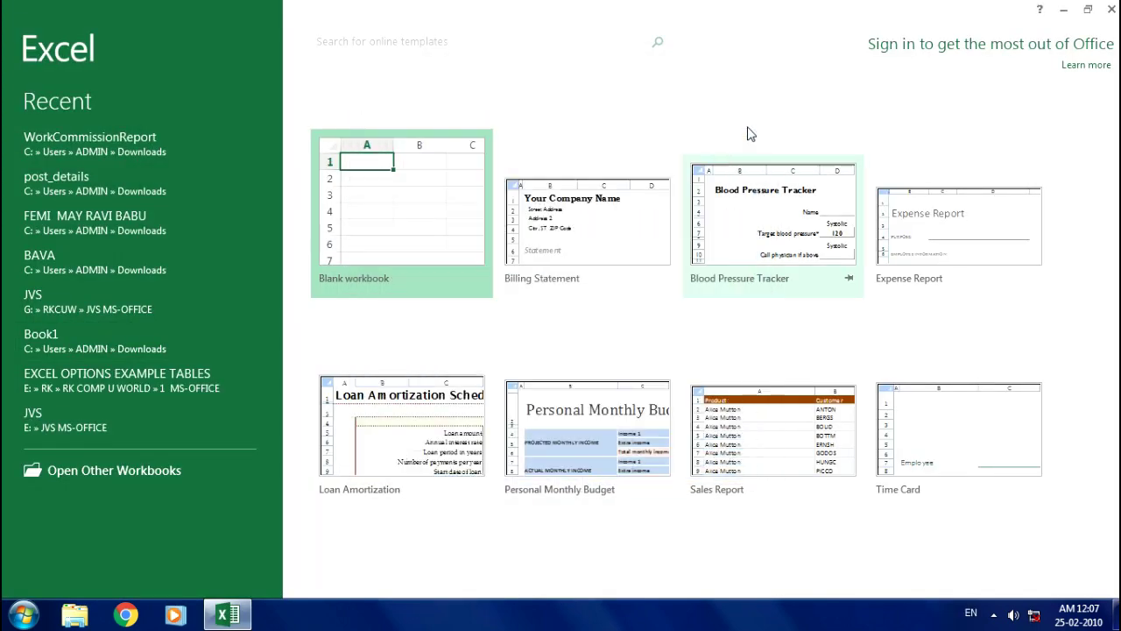
click(382, 247)
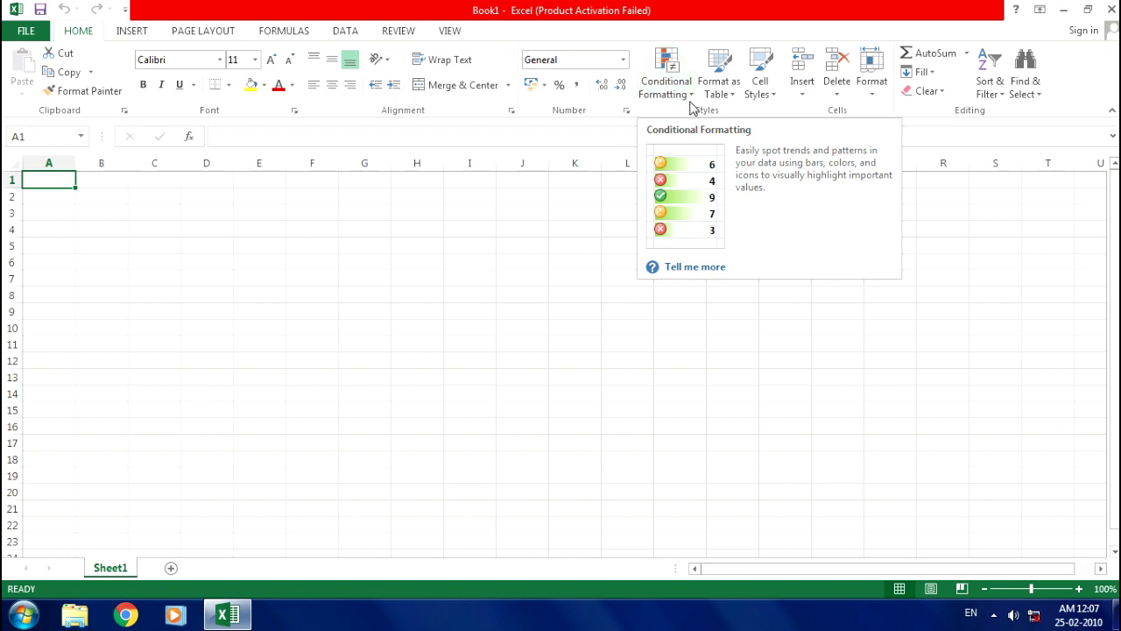
Enter the headers SNO, SNAME and AGE in cells A1:C1.
click(681, 96)
click(402, 248)
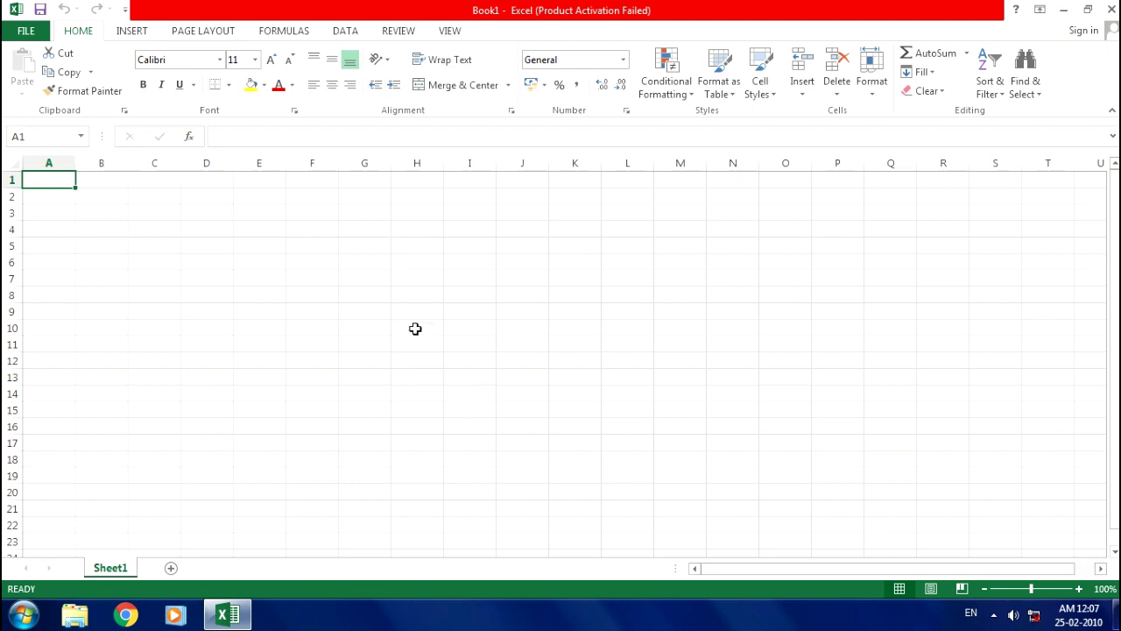
ctrl+scroll(430, 368, up, 4)
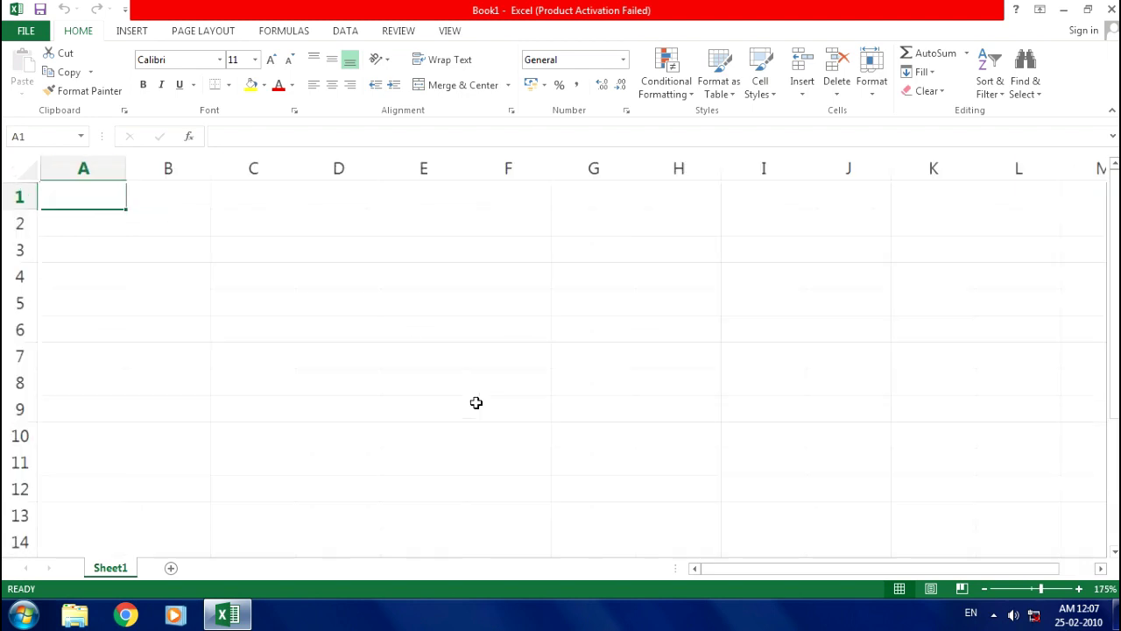
ctrl+scroll(456, 385, up, 6)
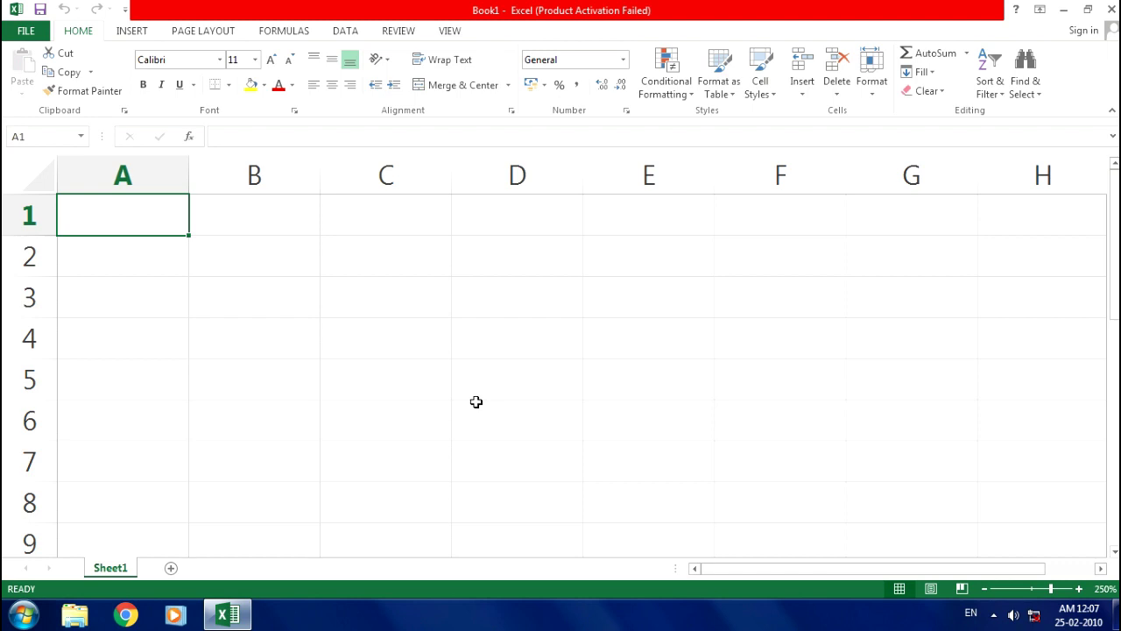
text(S)
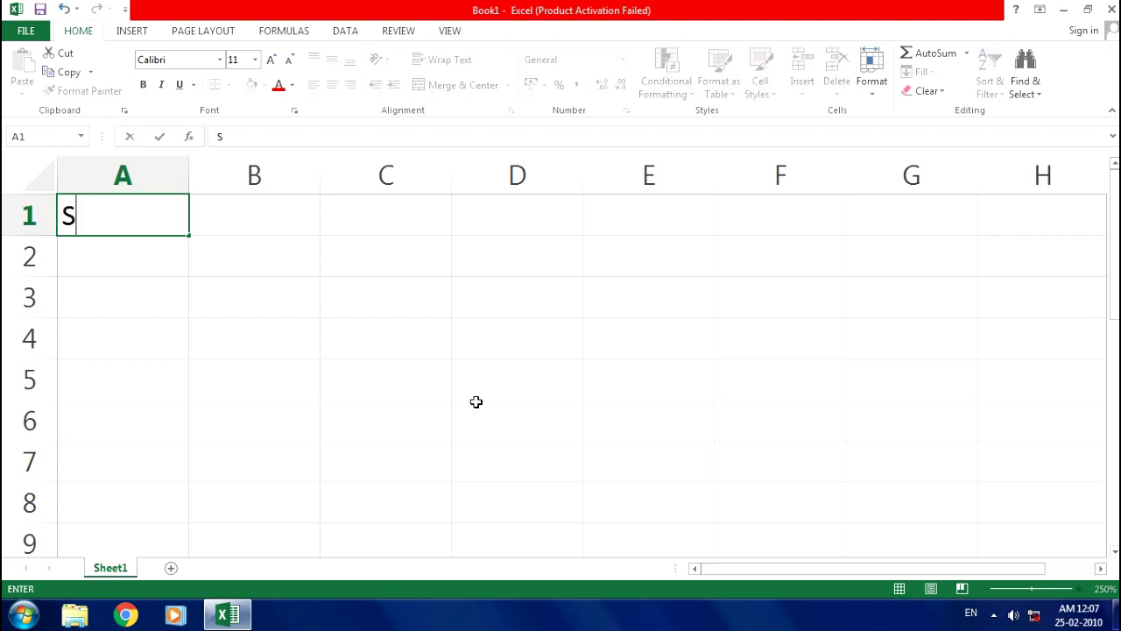
text(NO)
key(Tab)
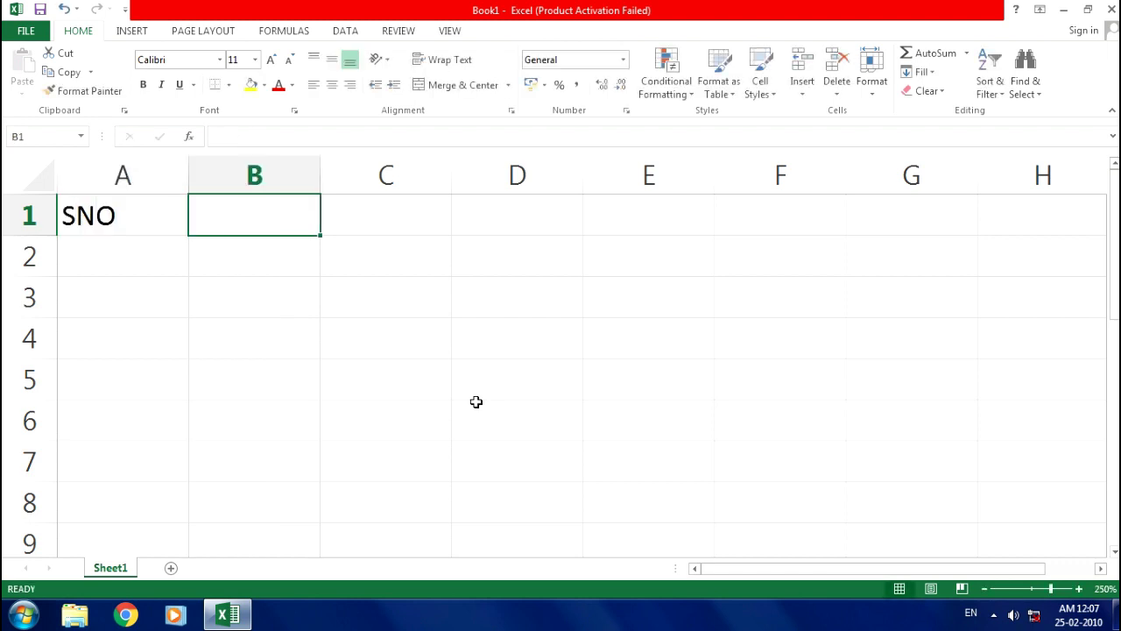
text(SNAME)
key(Tab)
text(A)
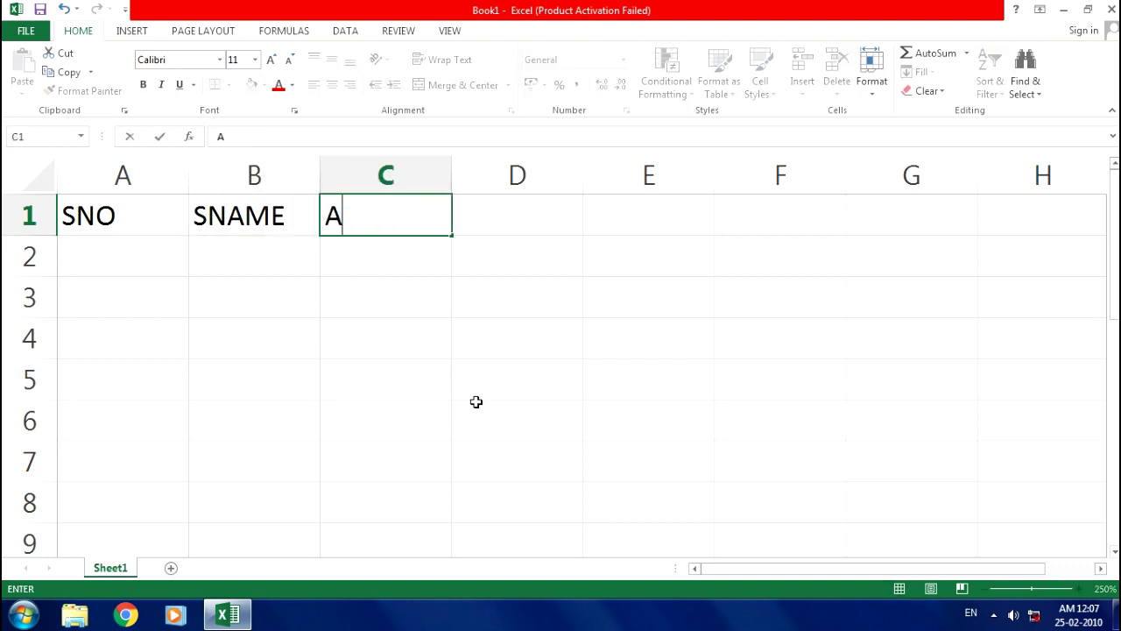
text(GE)
key(Return)
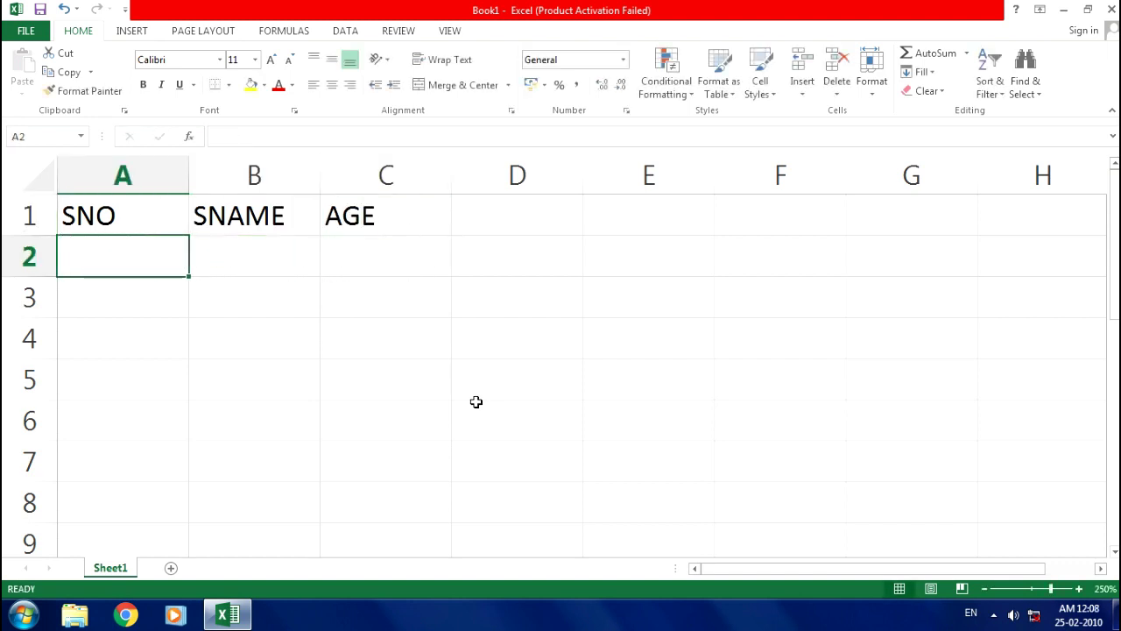
Fill serial numbers 1–5 in column A and names A–E in column B.
text(1 2 3 4 5)
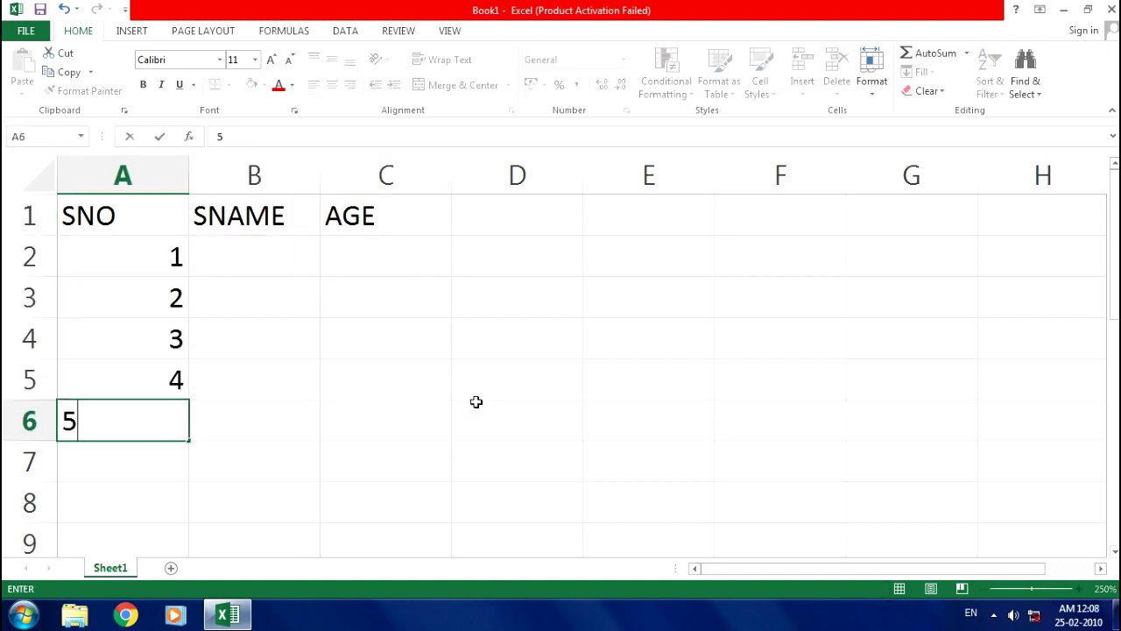
key(Tab)
key(Up)
key(Up)
key(Up)
key(Up)
text(A)
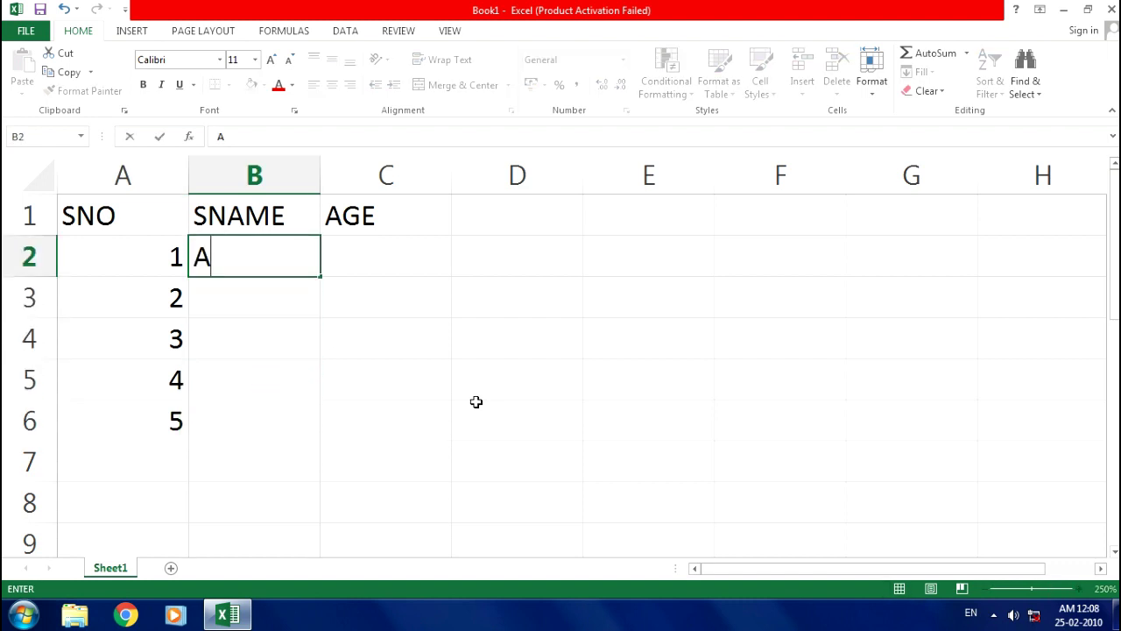
text( B C D)
key(Return)
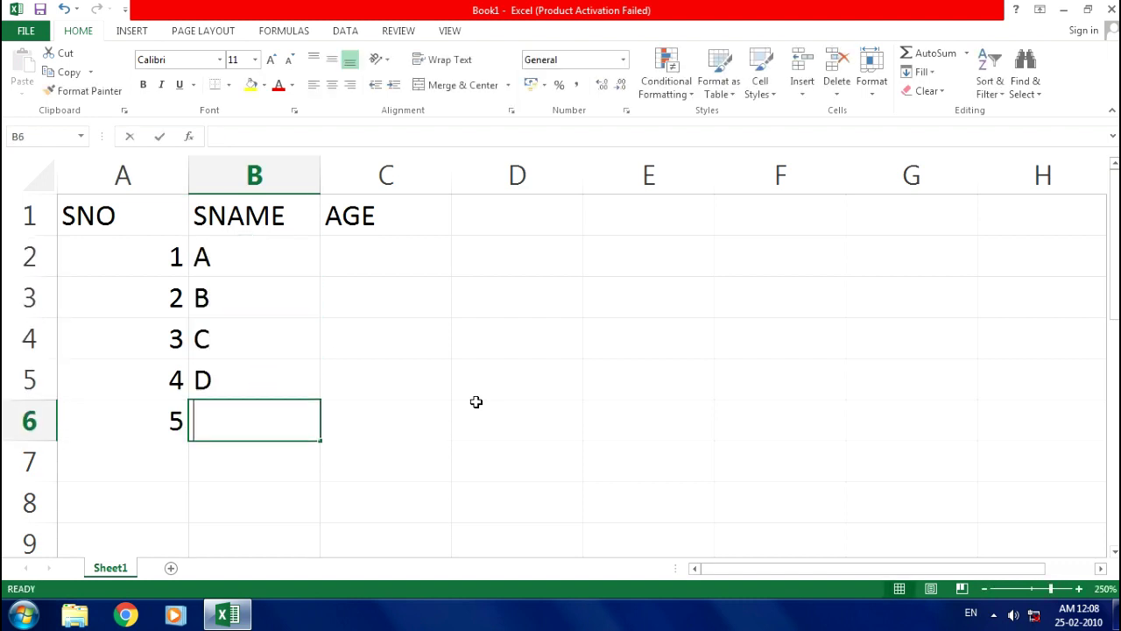
text(E)
key(Tab)
Enter the ages 11, 22, 33, 44 and 55 in C2:C6.
key(Up)
key(Up)
key(Up)
key(Up)
key(Up)
key(Down)
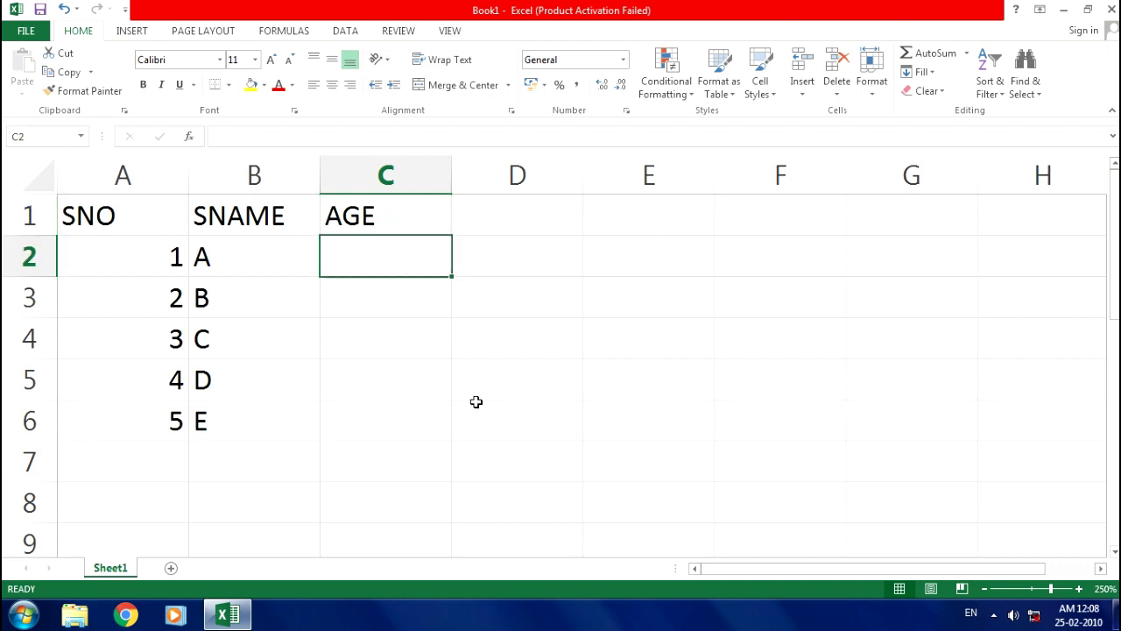
text(11 22)
key(Return)
text(33)
key(Return)
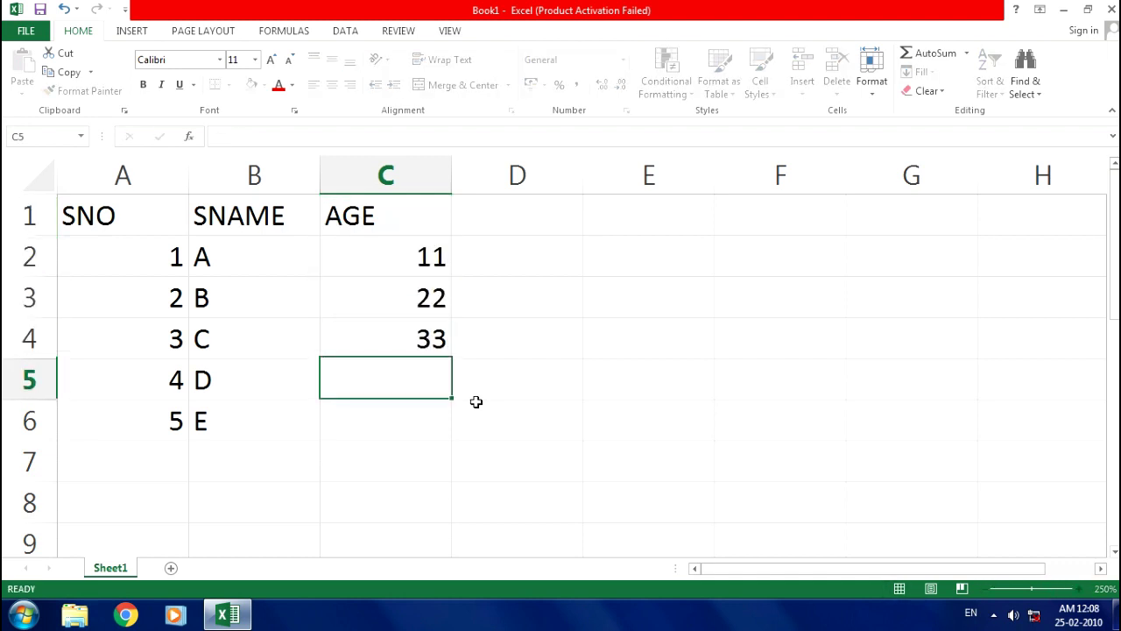
text(44)
key(Return)
text(55)
key(Return)
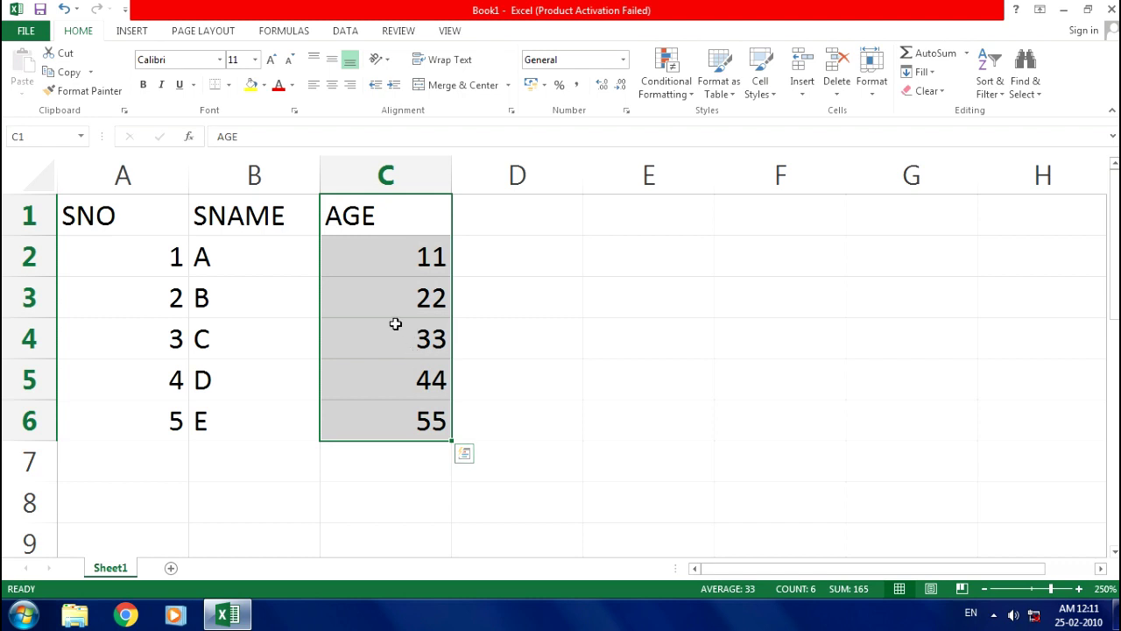
Highlight AGE cells C1:C6 greater than 30 with green fill and dark green text.
click(377, 221)
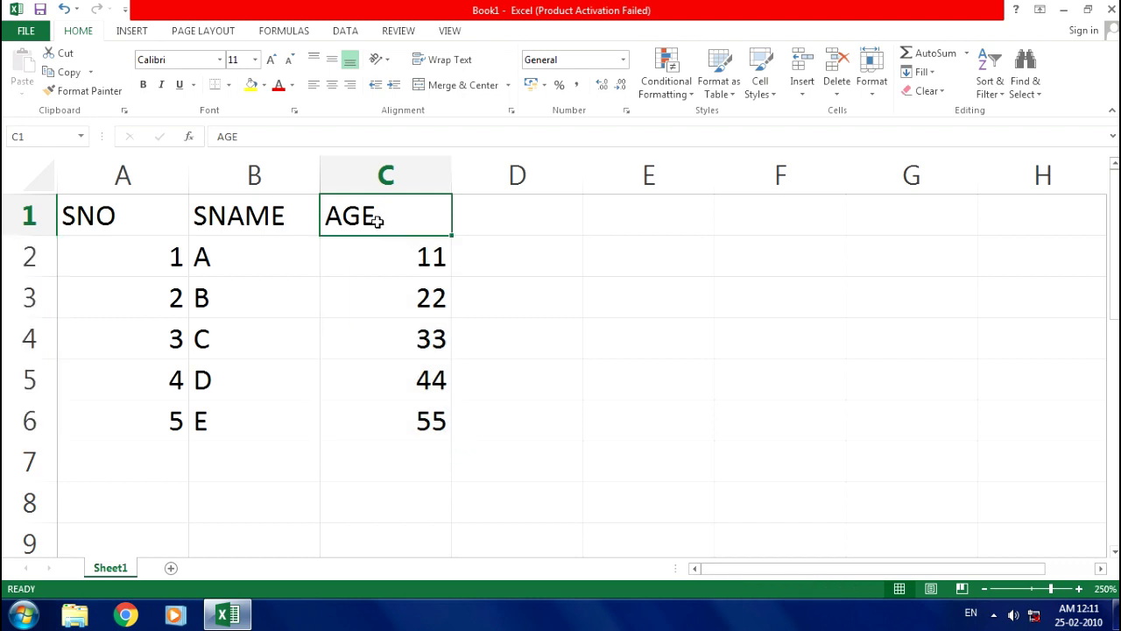
drag(385, 221, 423, 419)
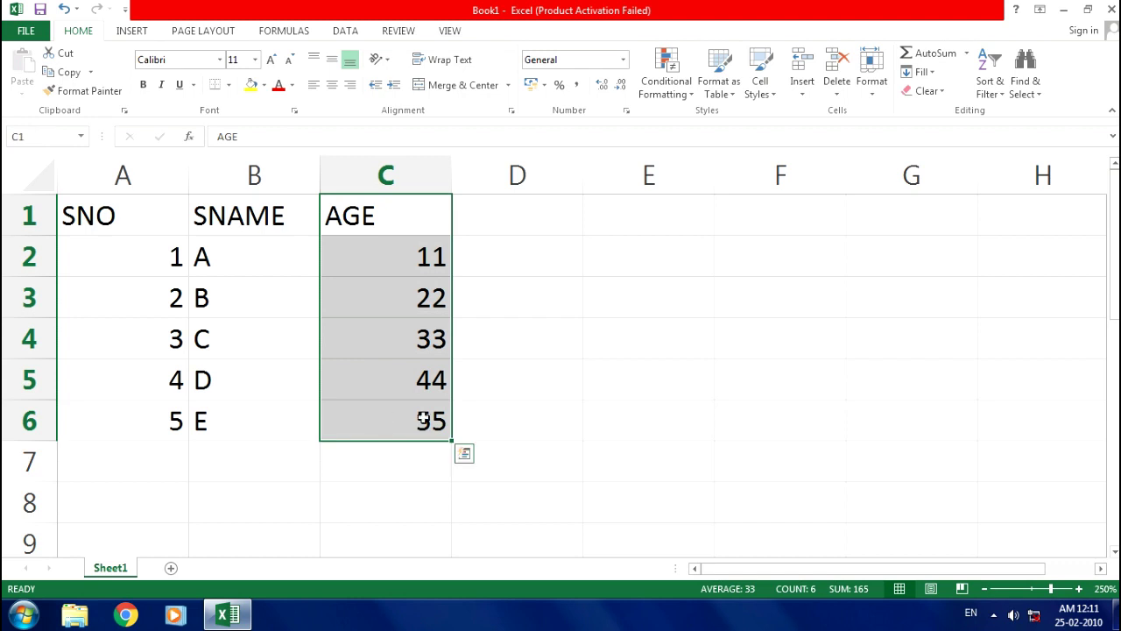
click(667, 88)
mouse_move(719, 122)
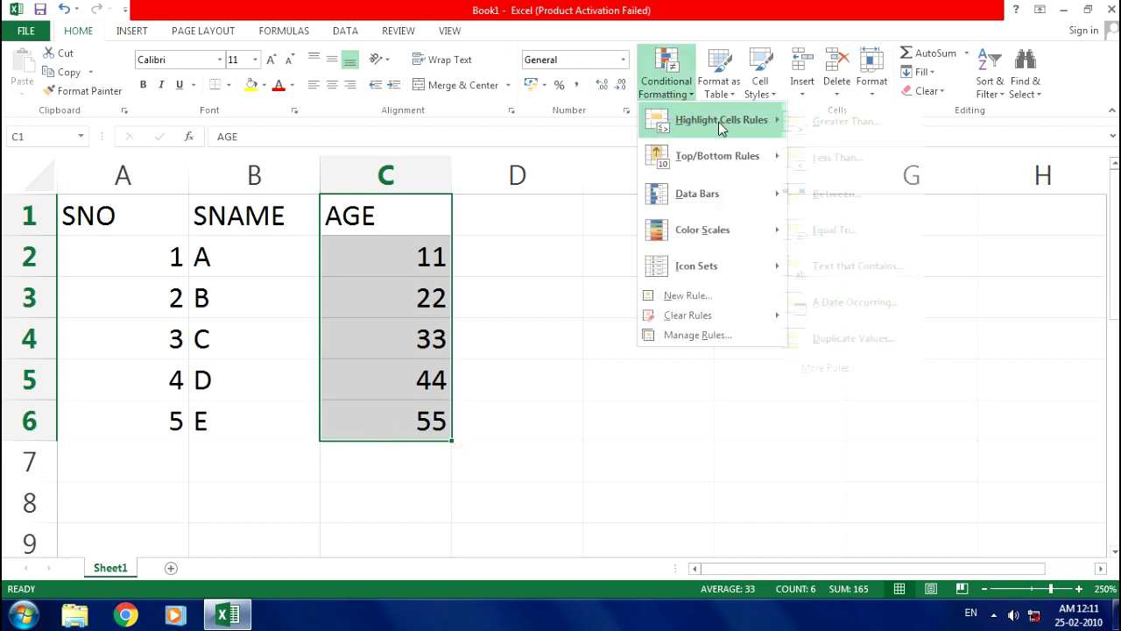
click(801, 119)
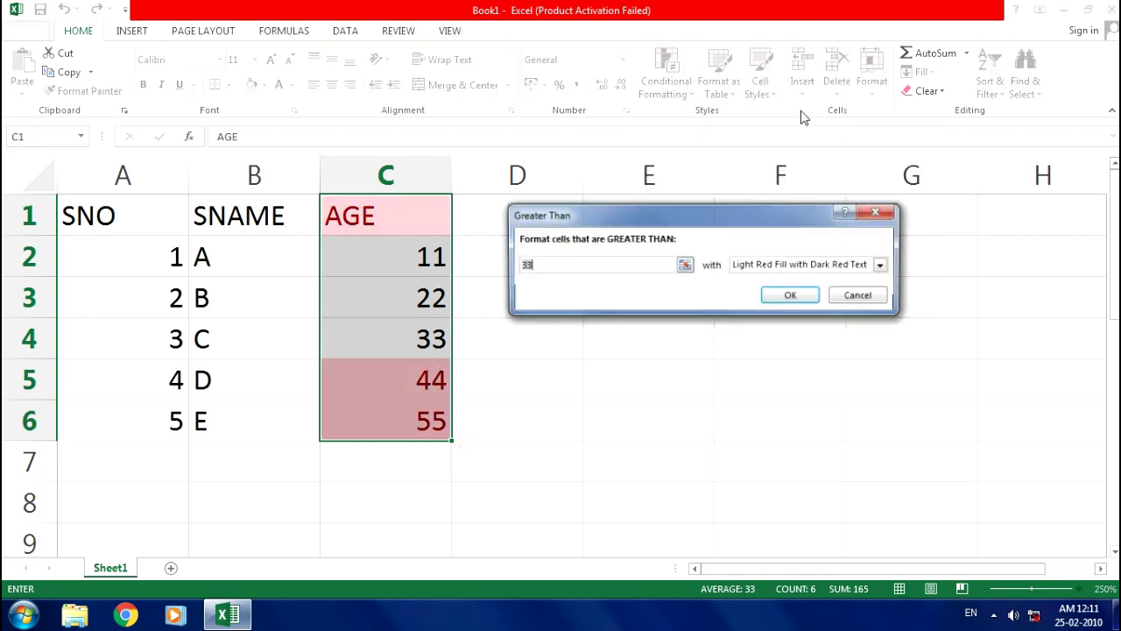
key(BackSpace)
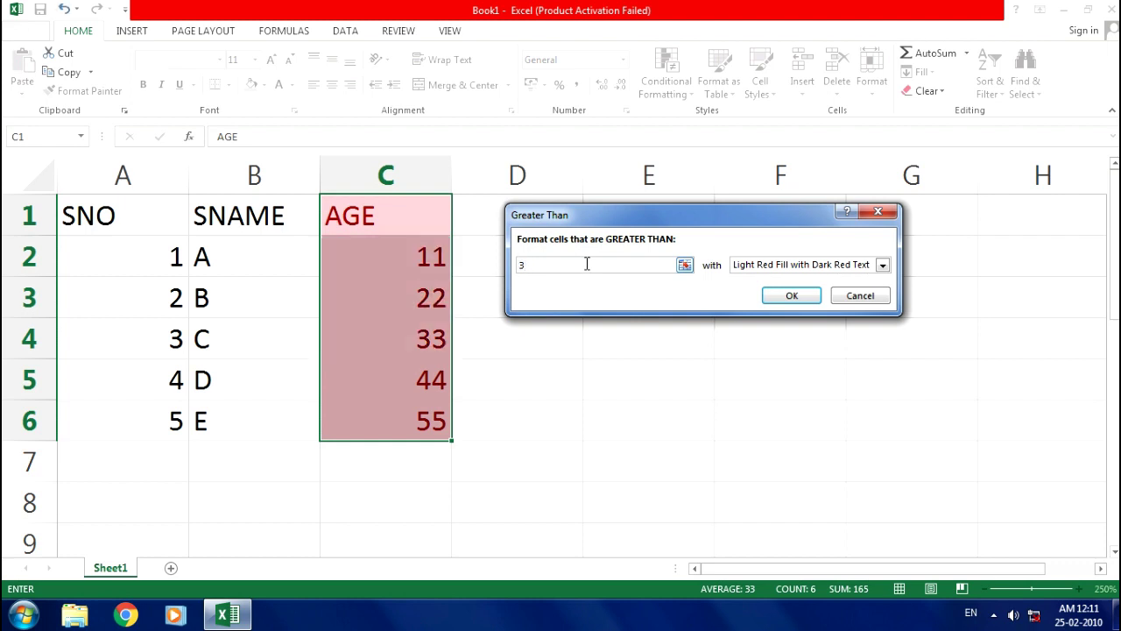
text(0)
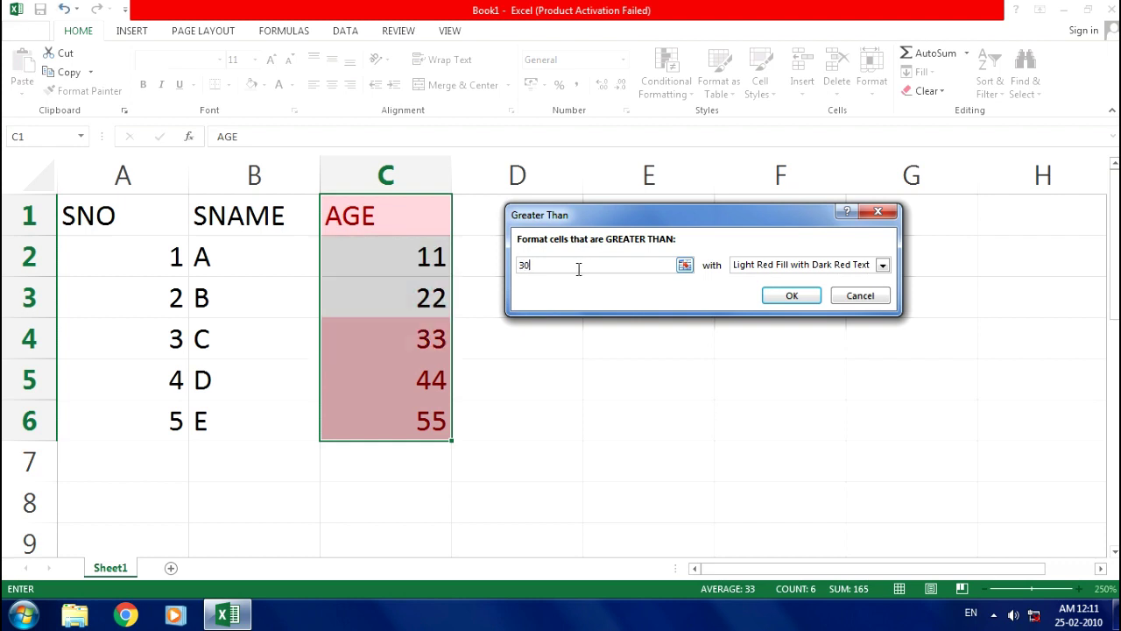
click(770, 267)
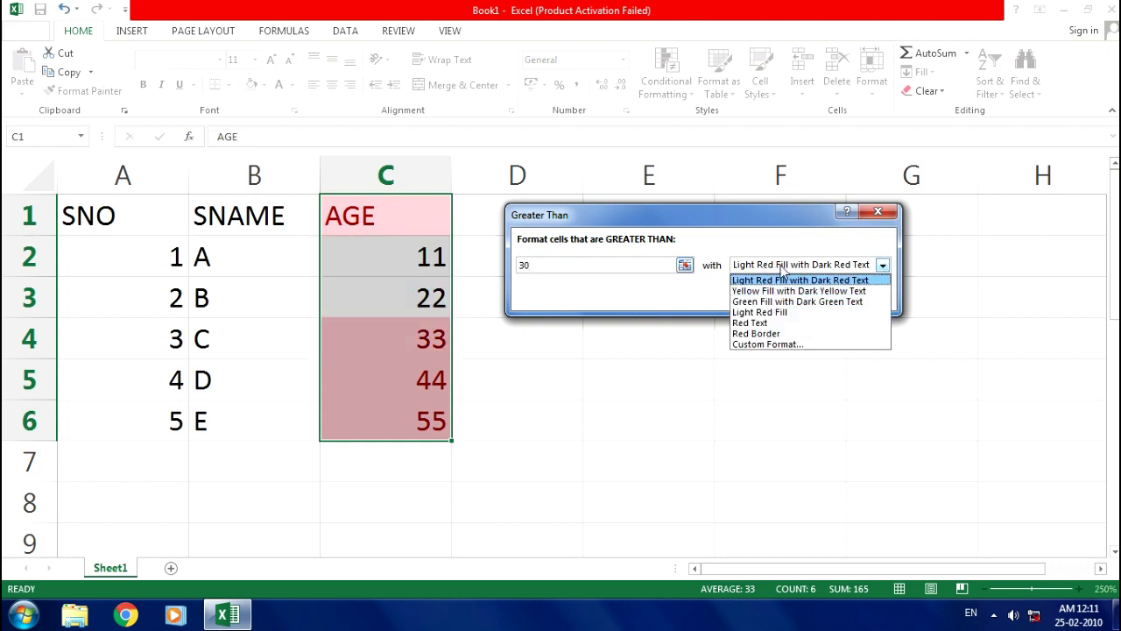
click(759, 302)
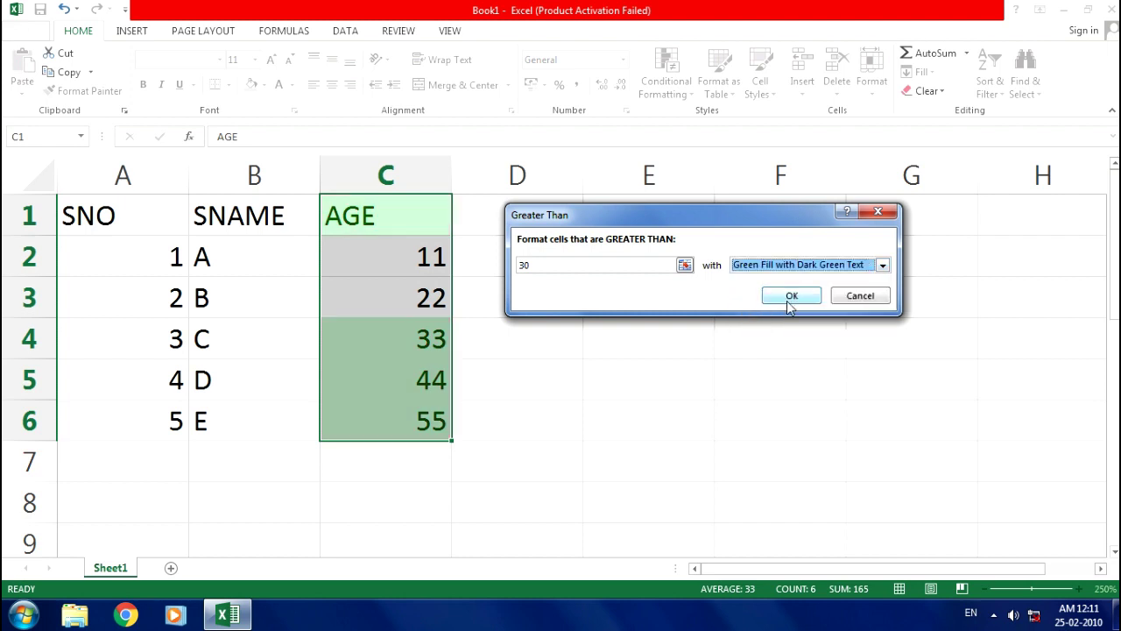
click(789, 300)
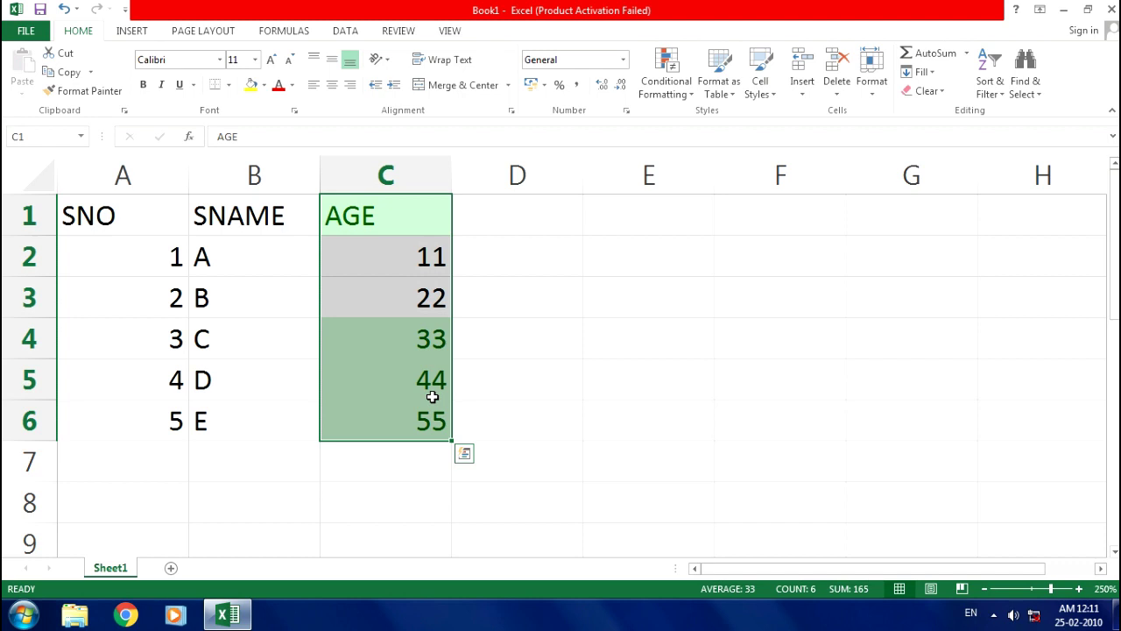
Undo the green highlight and mark the top 2 ages with yellow fill and dark yellow text.
key(ctrl+z)
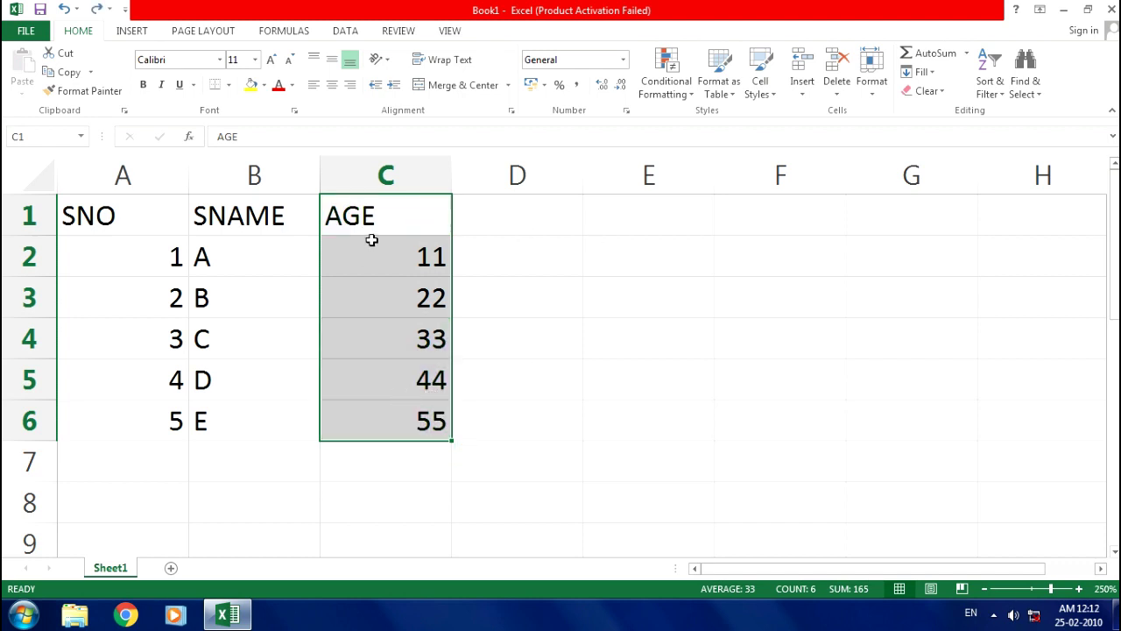
click(676, 92)
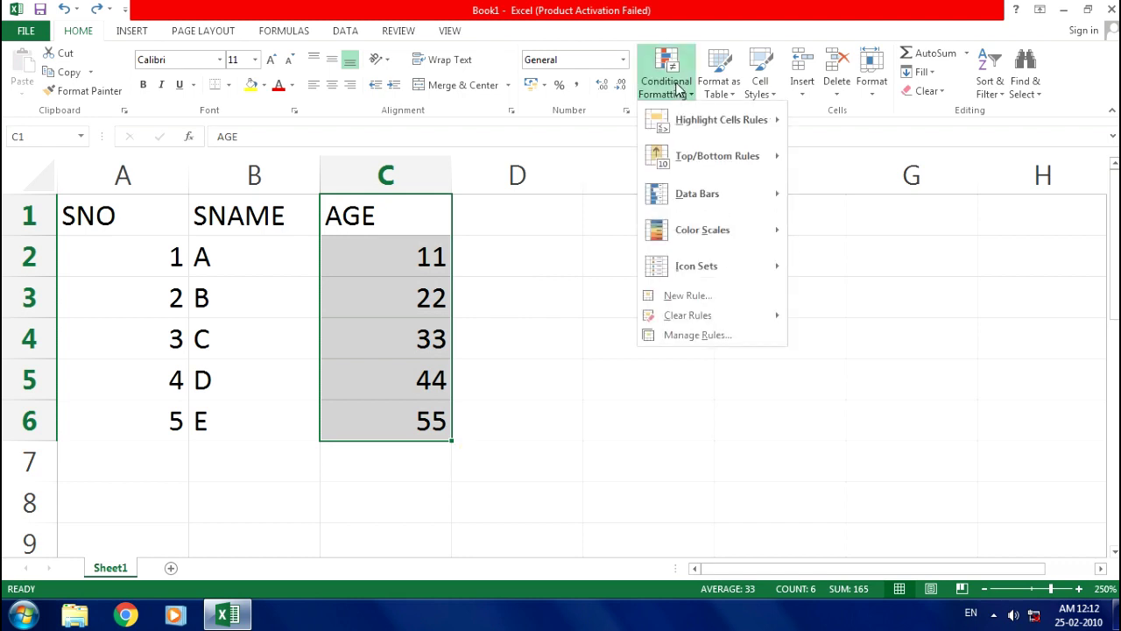
mouse_move(703, 173)
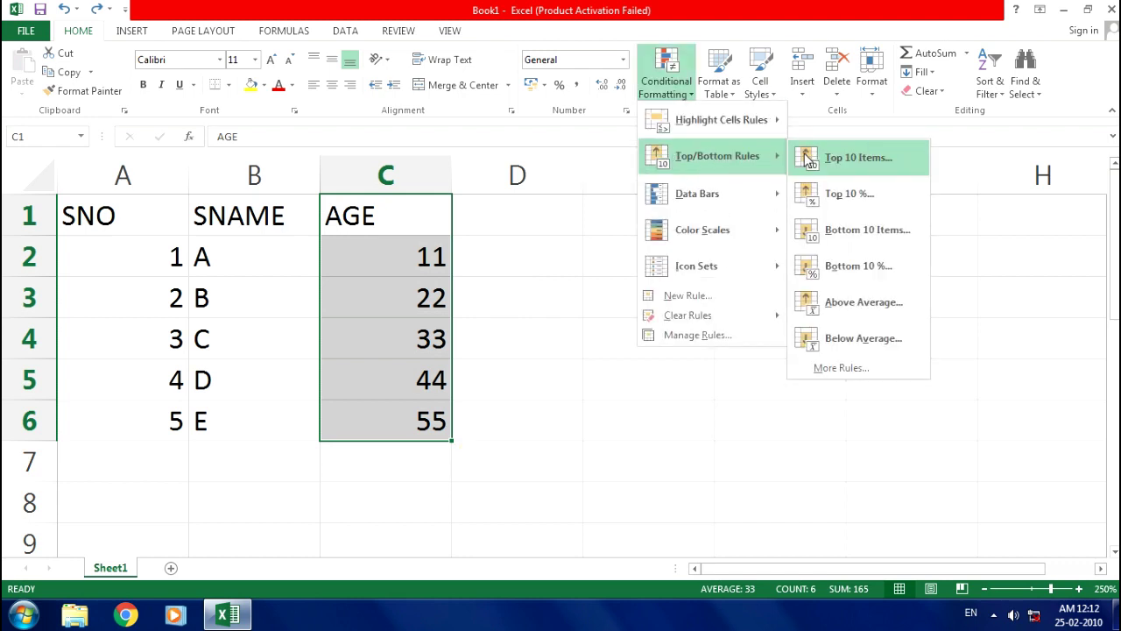
click(833, 159)
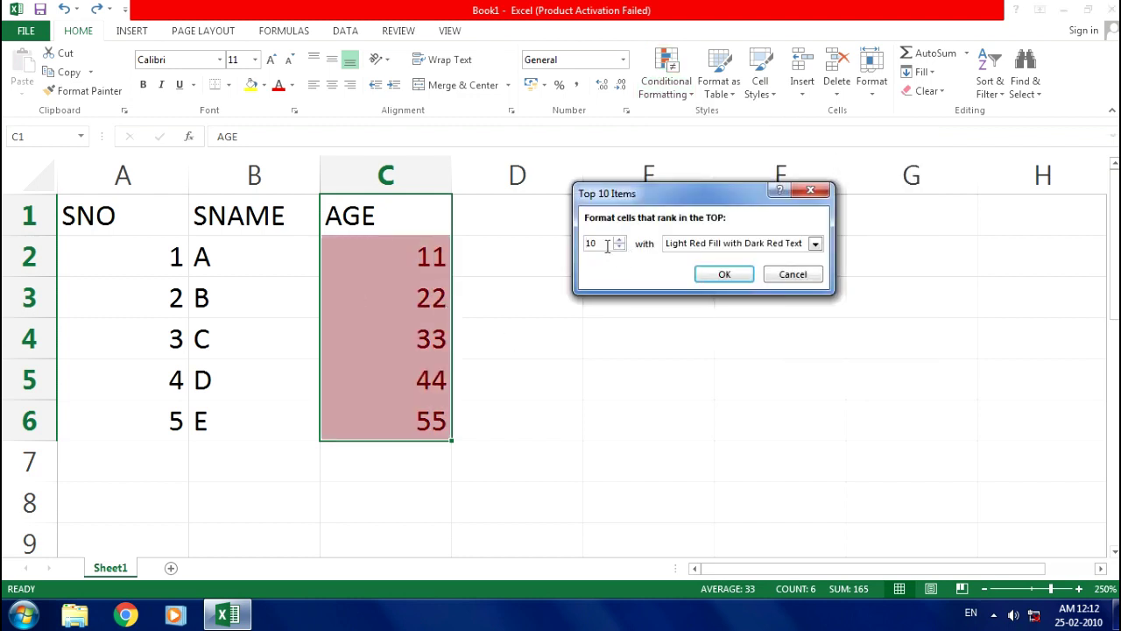
double_click(594, 243)
text(2)
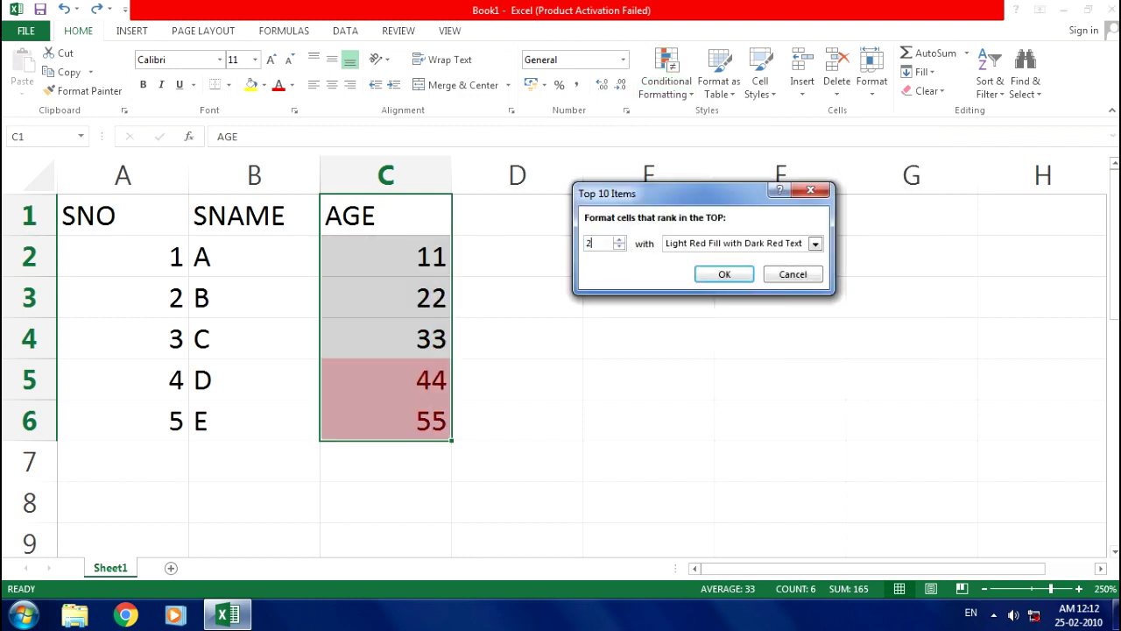
click(708, 248)
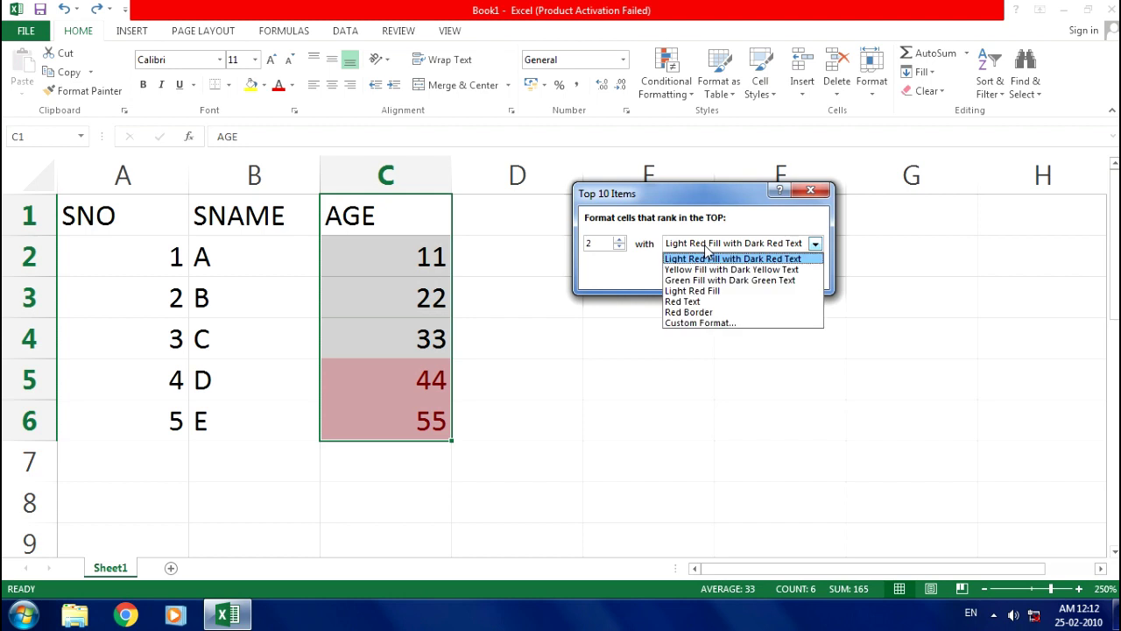
click(693, 268)
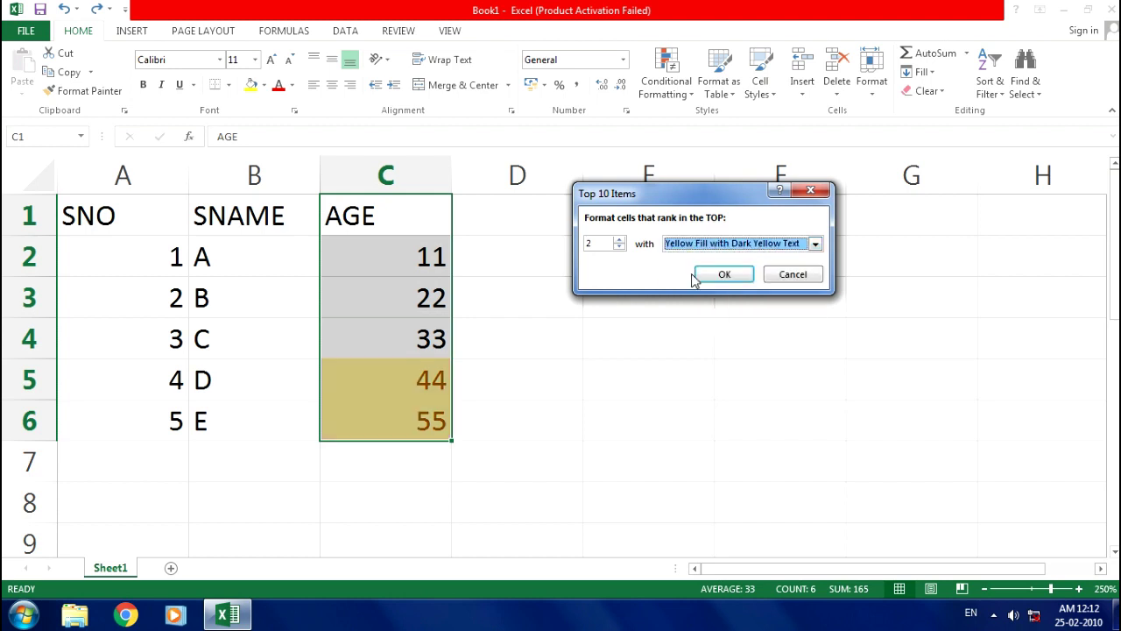
click(725, 276)
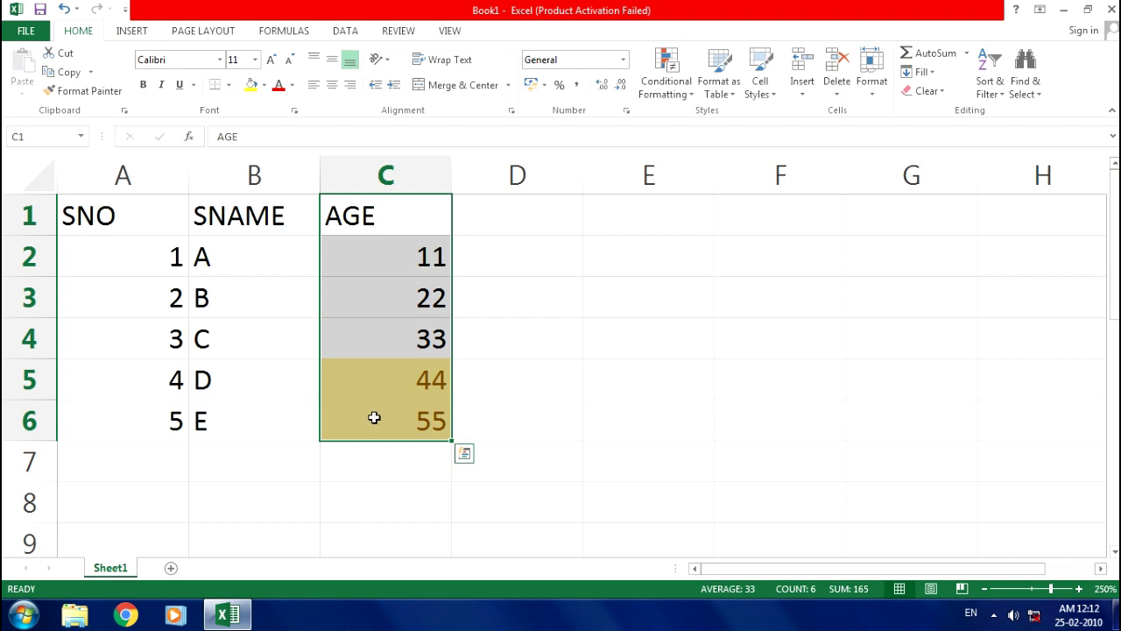
Undo the top-2 highlight, try blue gradient data bars on the ages, then undo them.
key(ctrl+z)
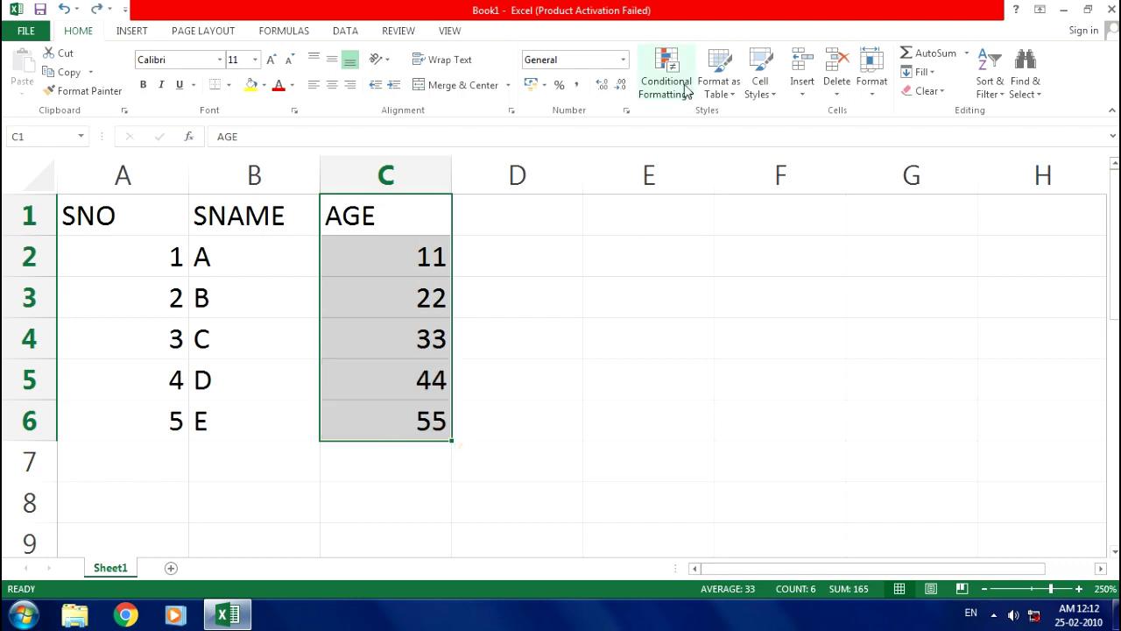
click(674, 83)
mouse_move(674, 126)
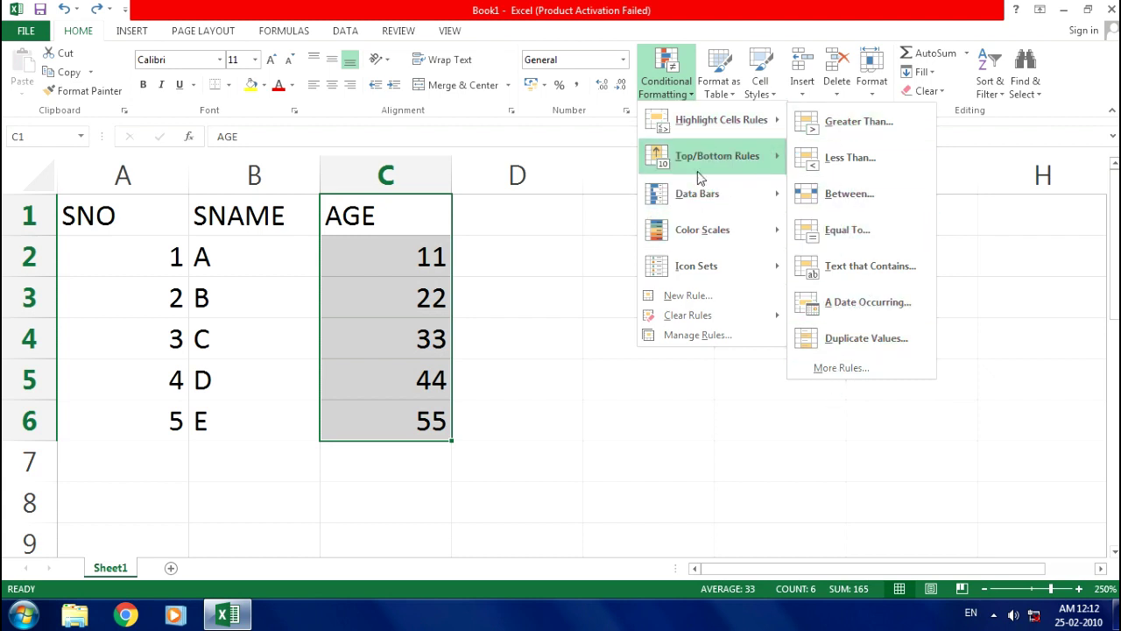
mouse_move(698, 178)
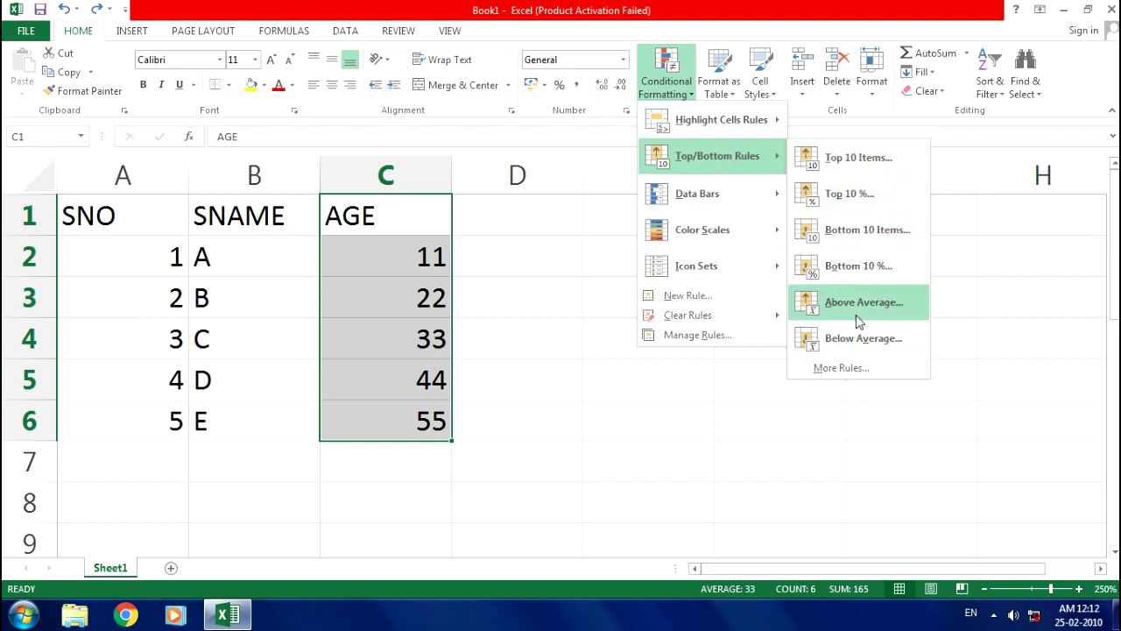
mouse_move(747, 200)
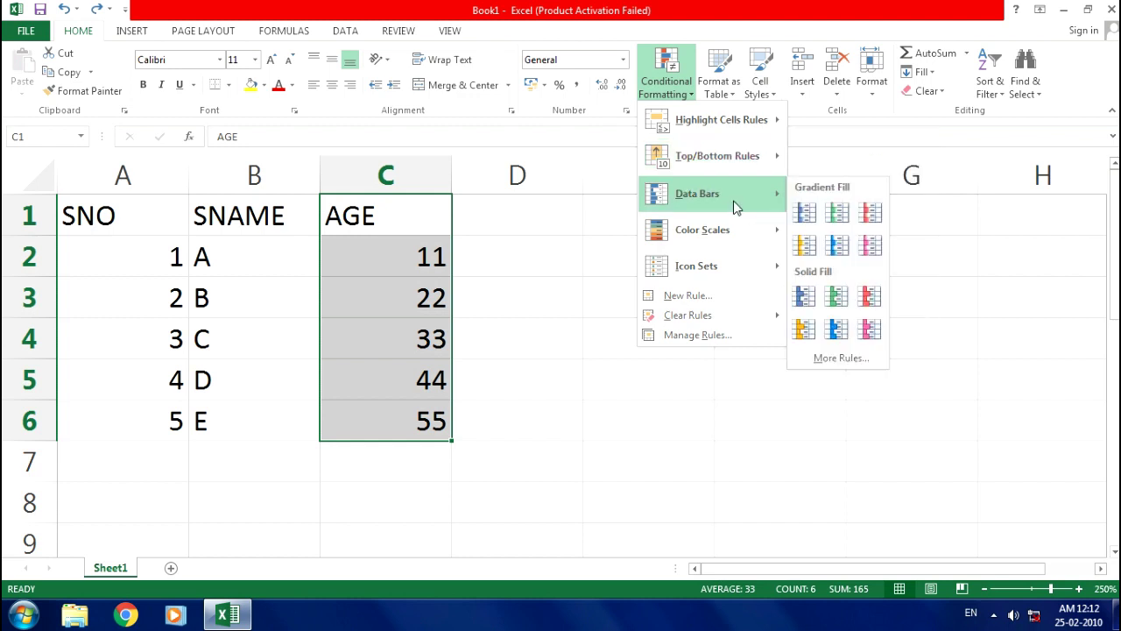
click(845, 244)
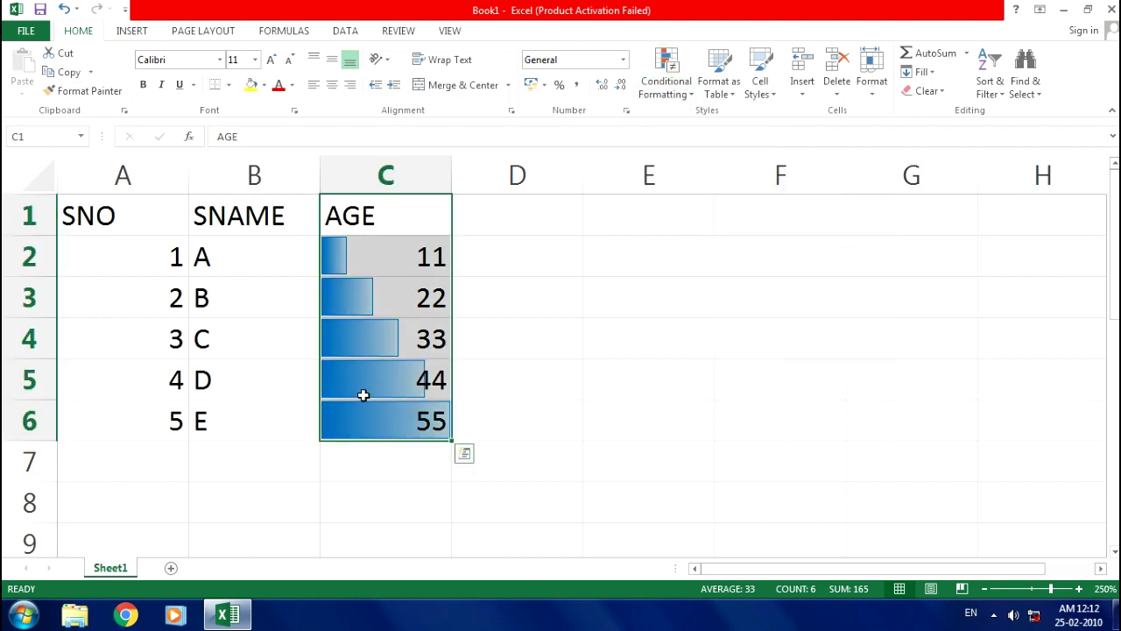
key(ctrl+z)
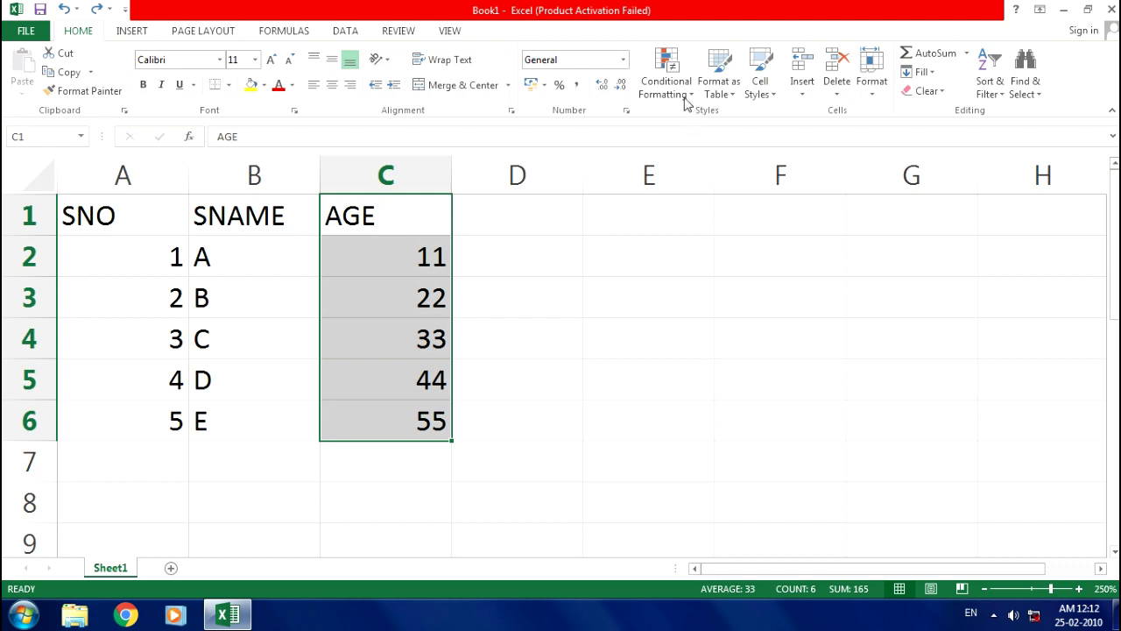
click(683, 88)
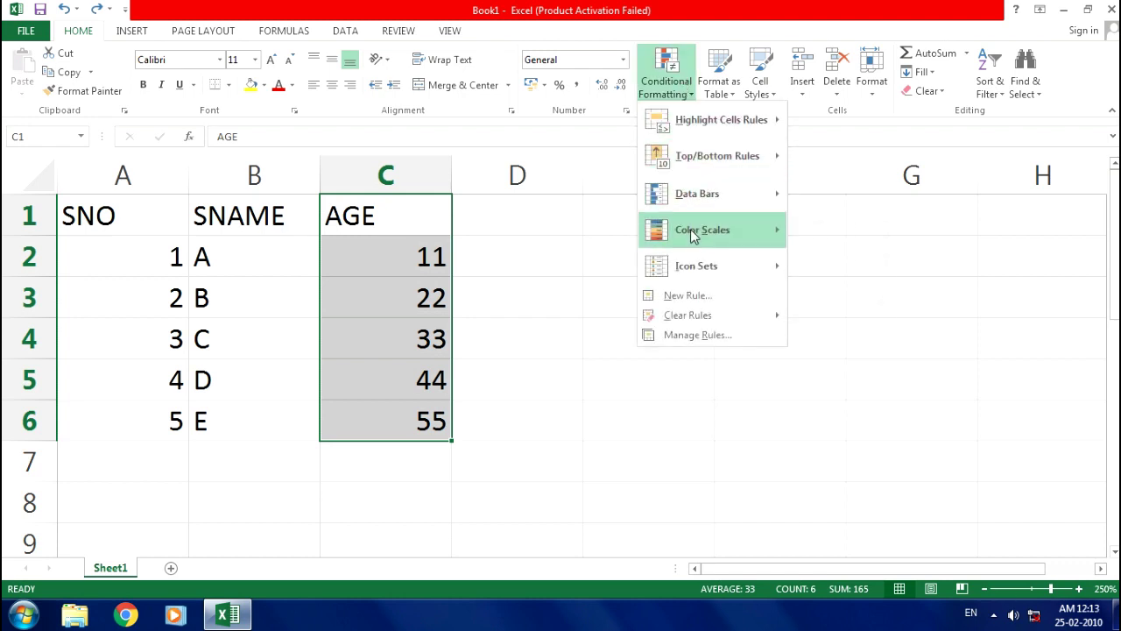
mouse_move(725, 238)
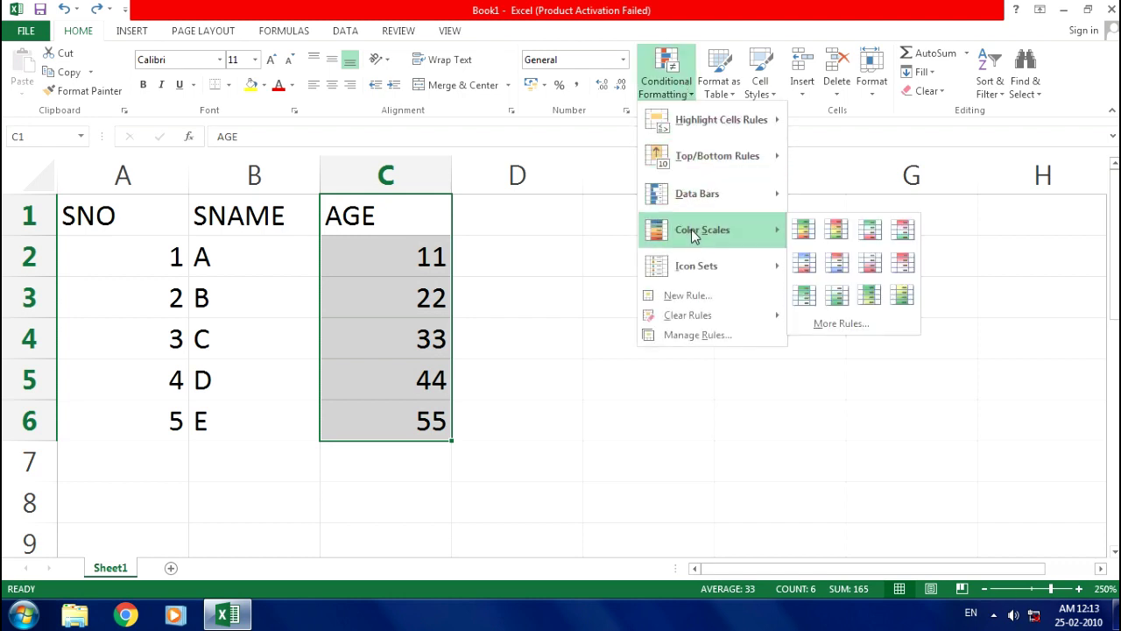
click(867, 234)
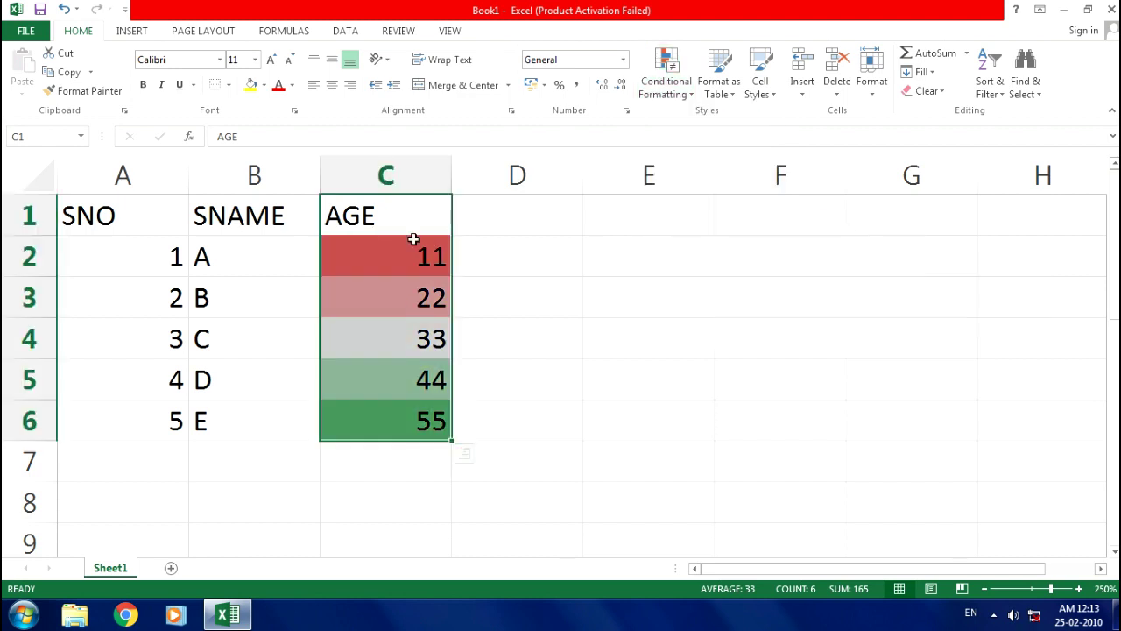
key(ctrl+z)
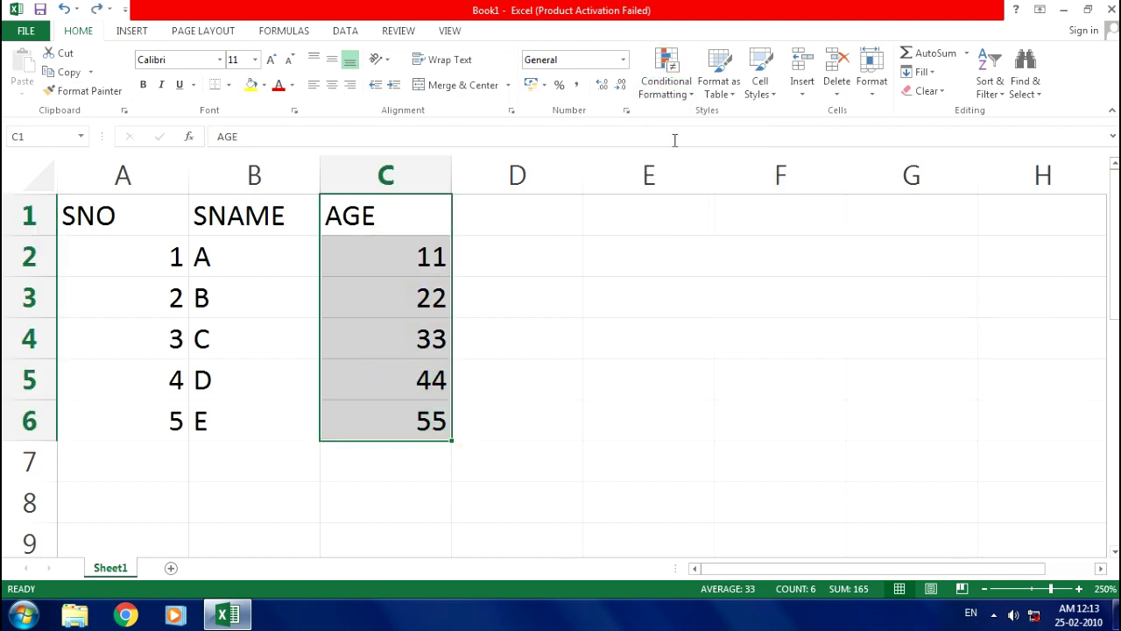
click(670, 83)
mouse_move(698, 268)
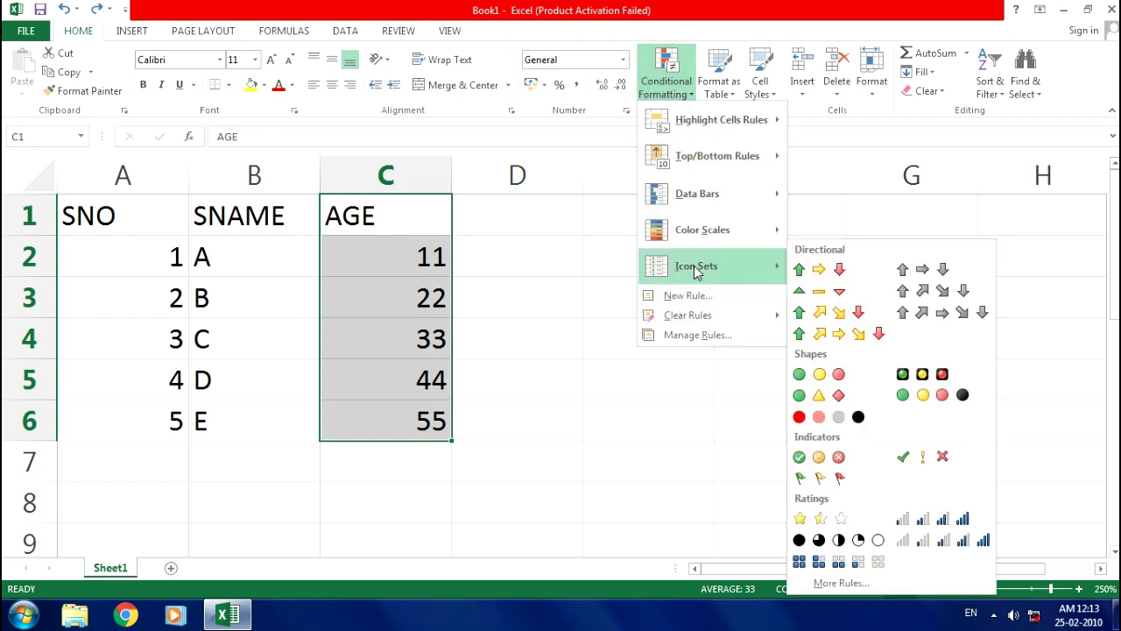
click(830, 312)
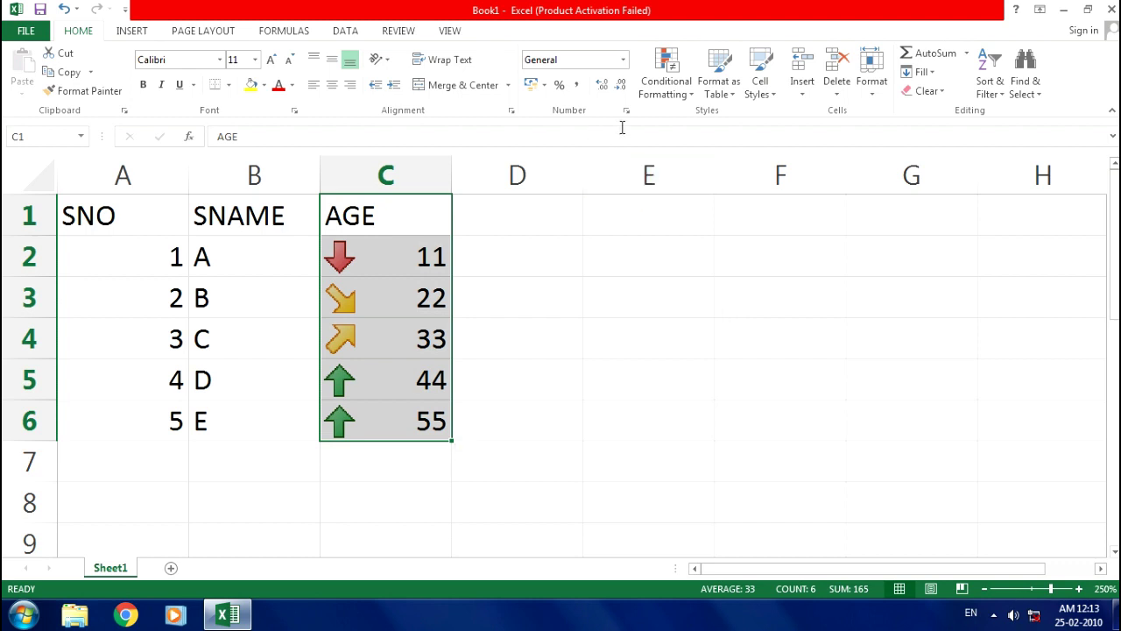
click(680, 92)
mouse_move(701, 322)
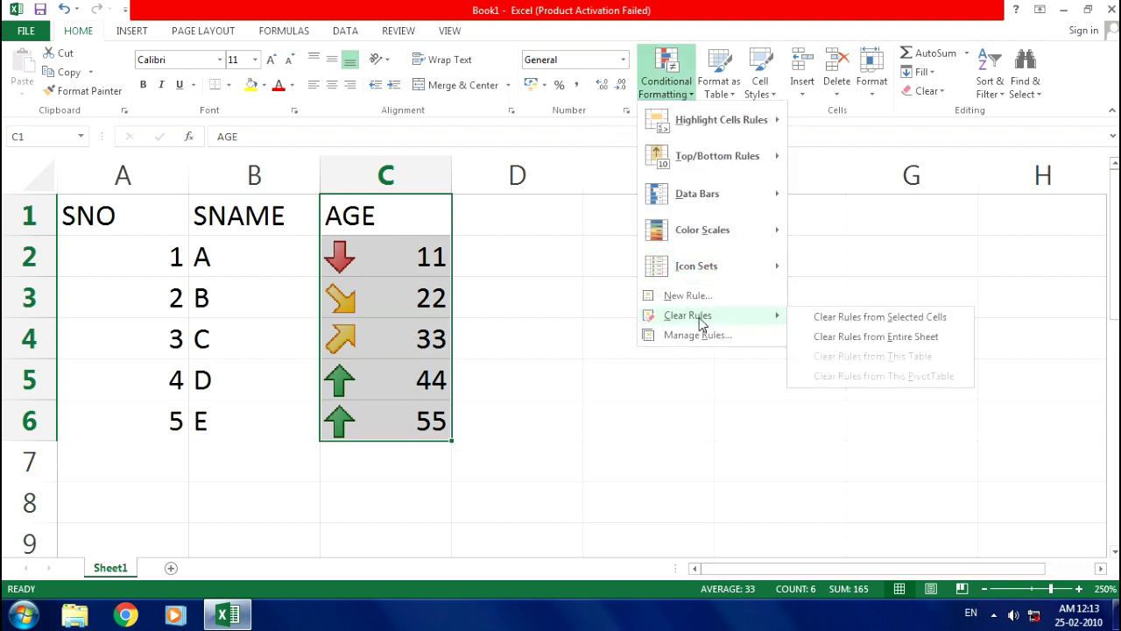
click(841, 319)
click(547, 355)
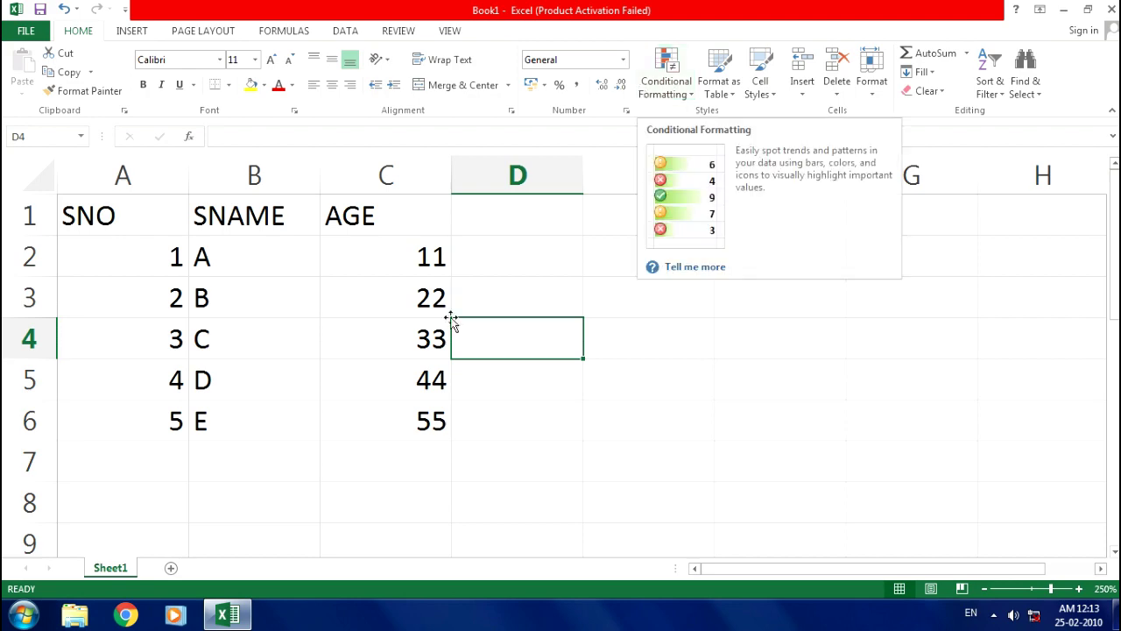
click(530, 372)
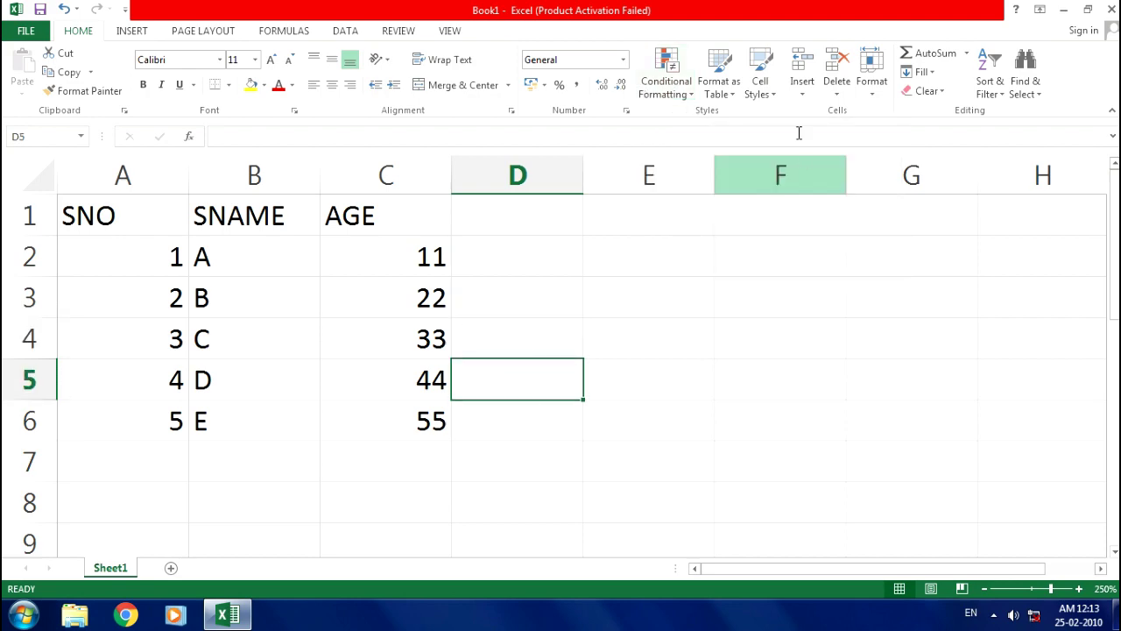